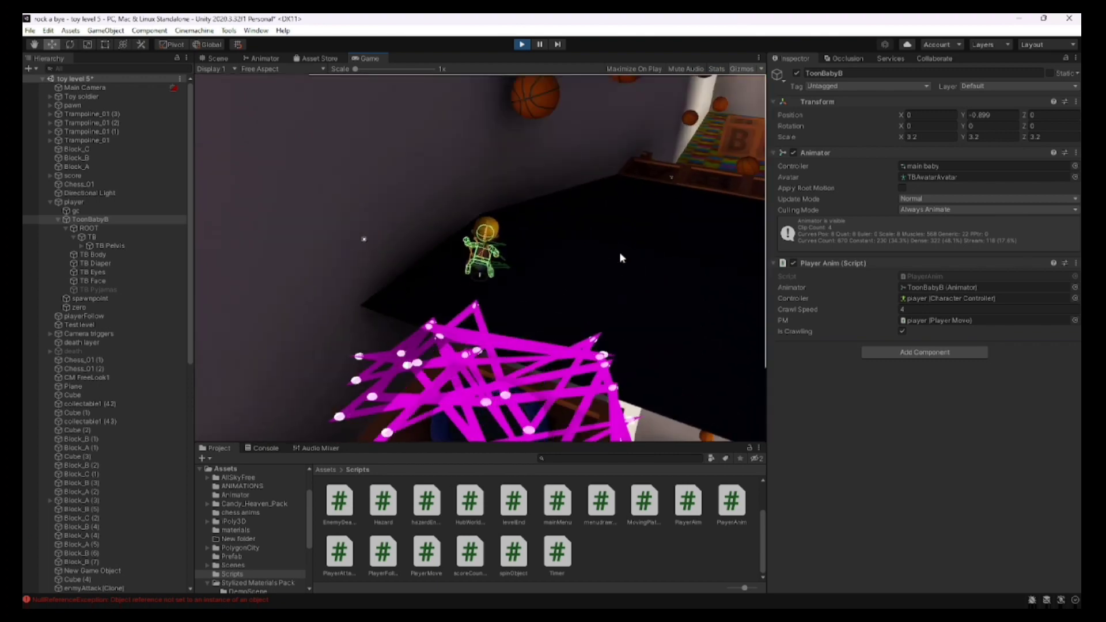
# Play-test the toy level by moving the baby forward past the basketballs and jumping over the letter blocks.
pyautogui.press('w')
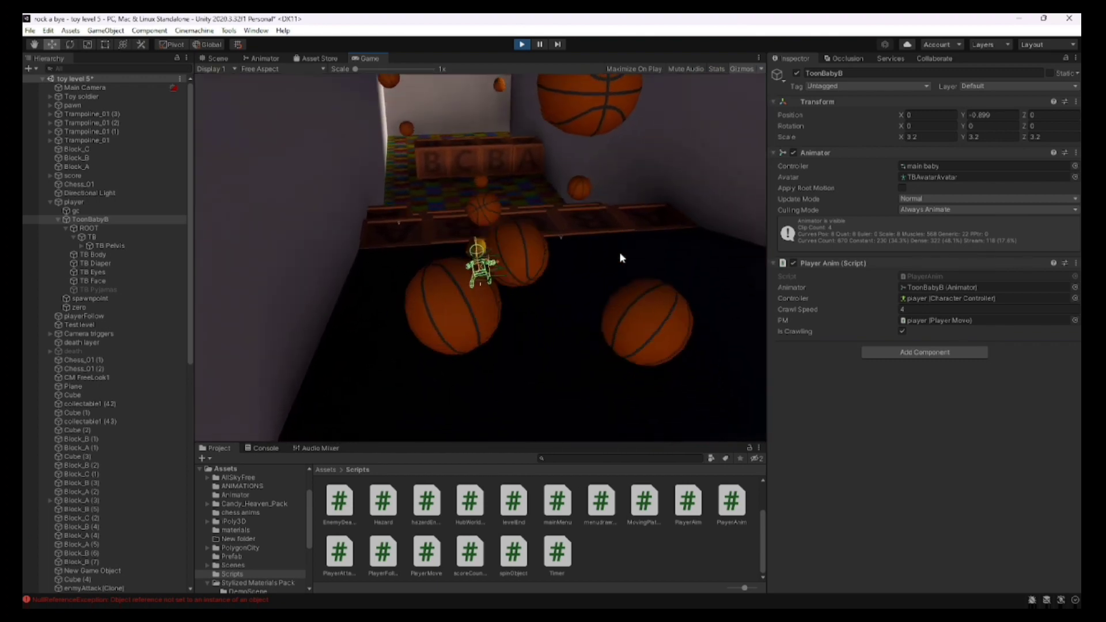
pyautogui.press('w')
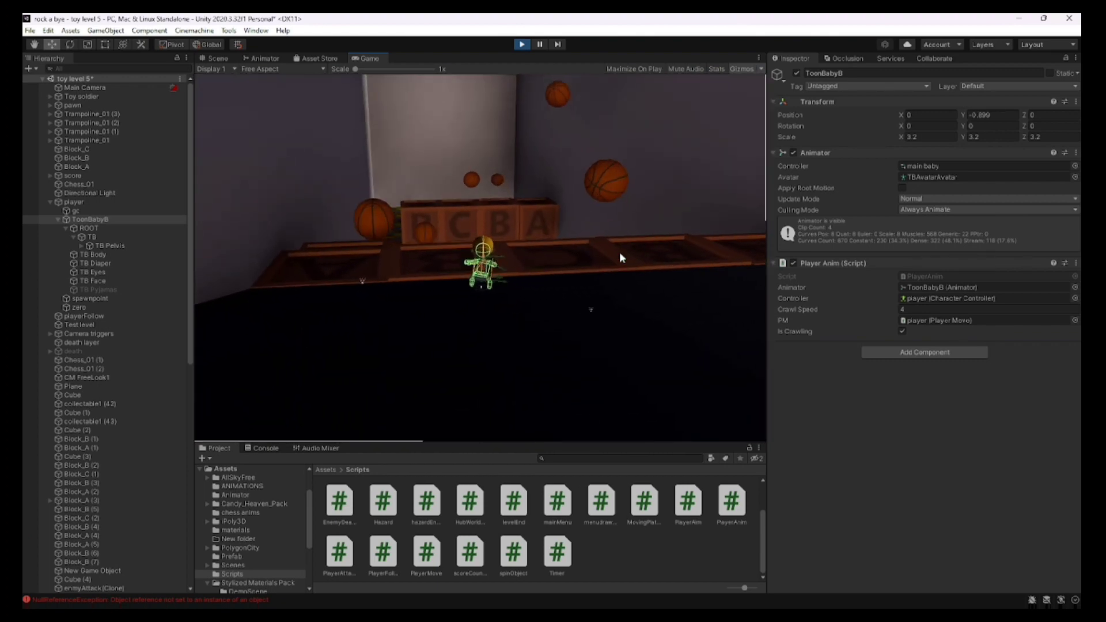
pyautogui.press('w')
pyautogui.press('space')
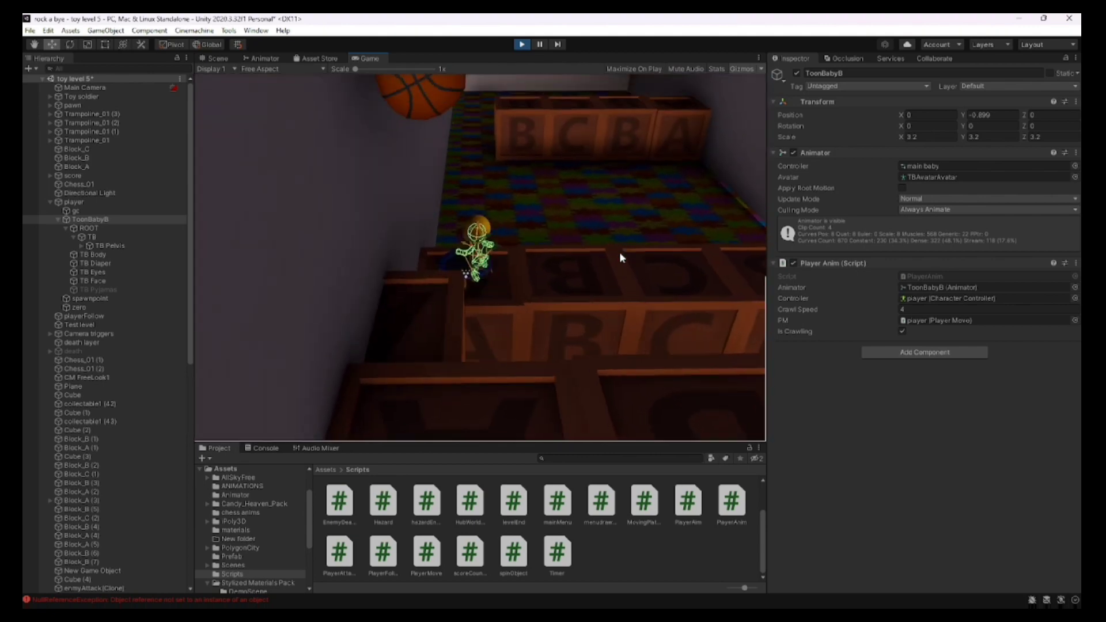
pyautogui.press('w')
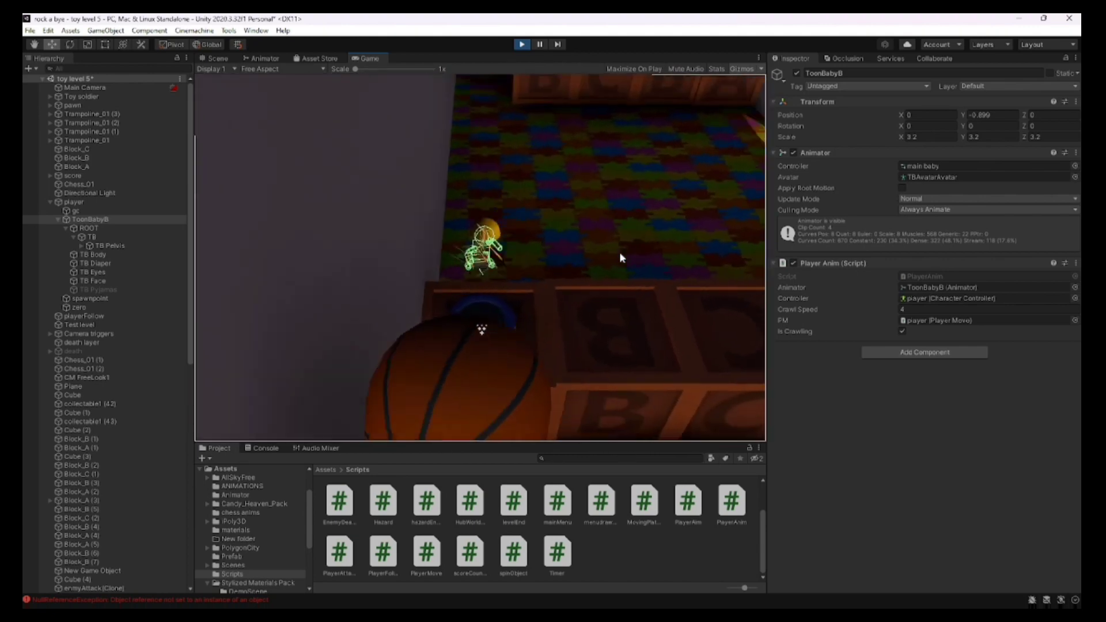
pyautogui.press('s')
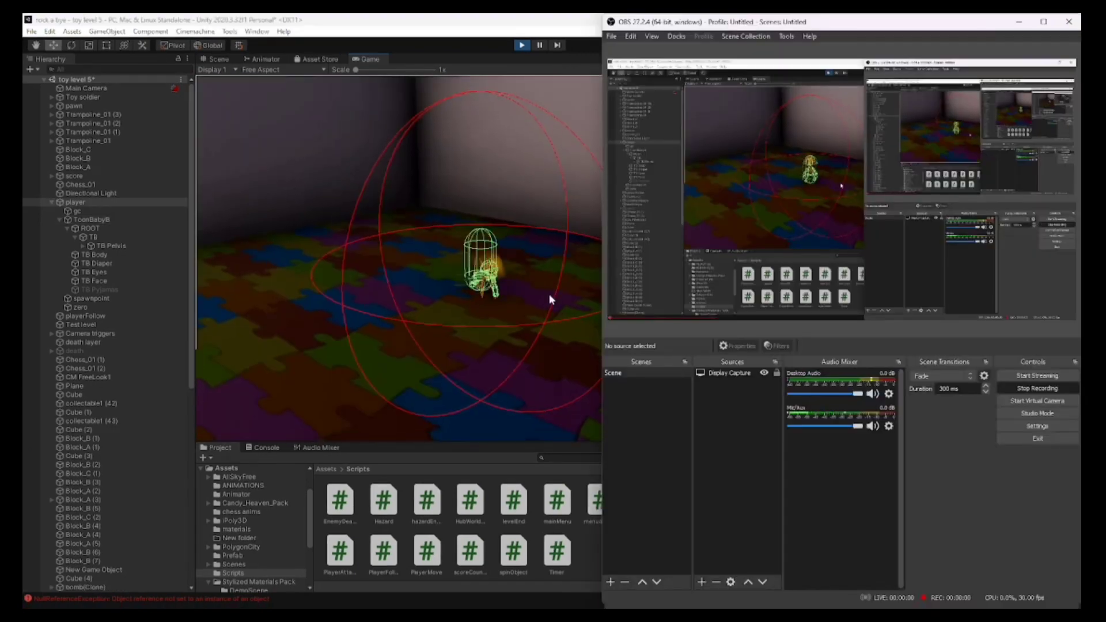
# Test the baby's crouching while moving it around the puzzle-mat floor in the running game.
pyautogui.click(553, 298)
pyautogui.press('s')
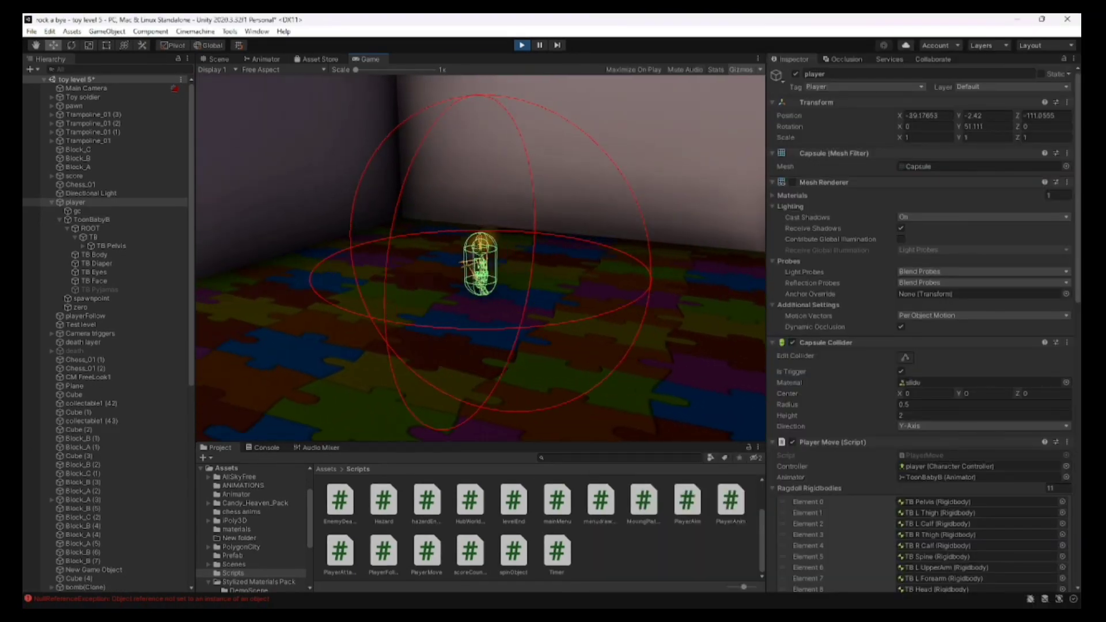
pyautogui.press('ctrl')
pyautogui.press('a')
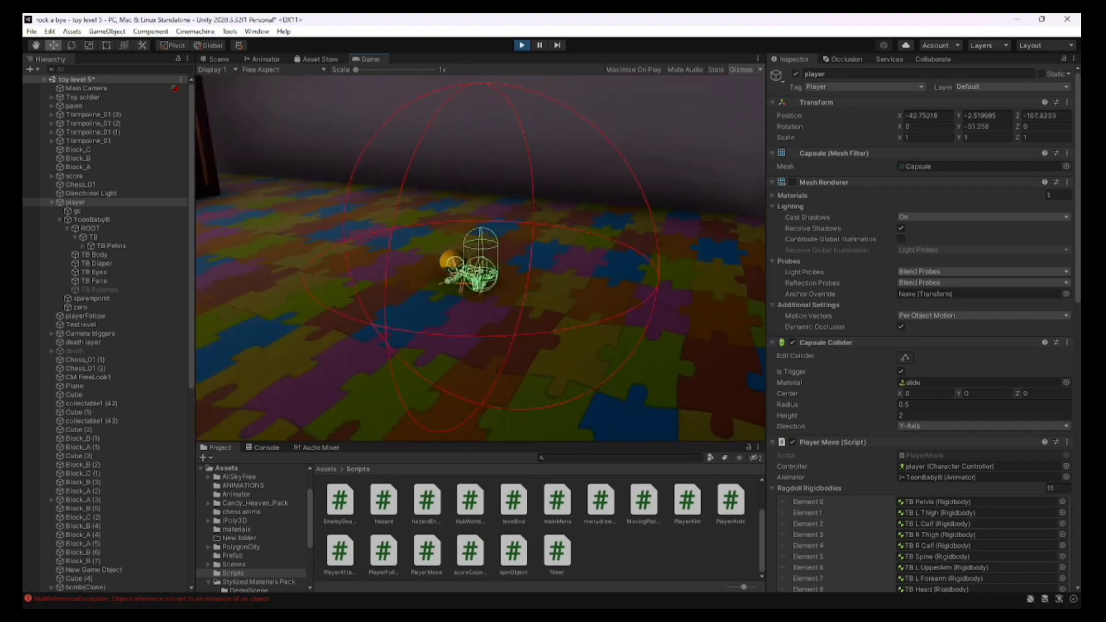
pyautogui.press('ctrl')
pyautogui.press('w')
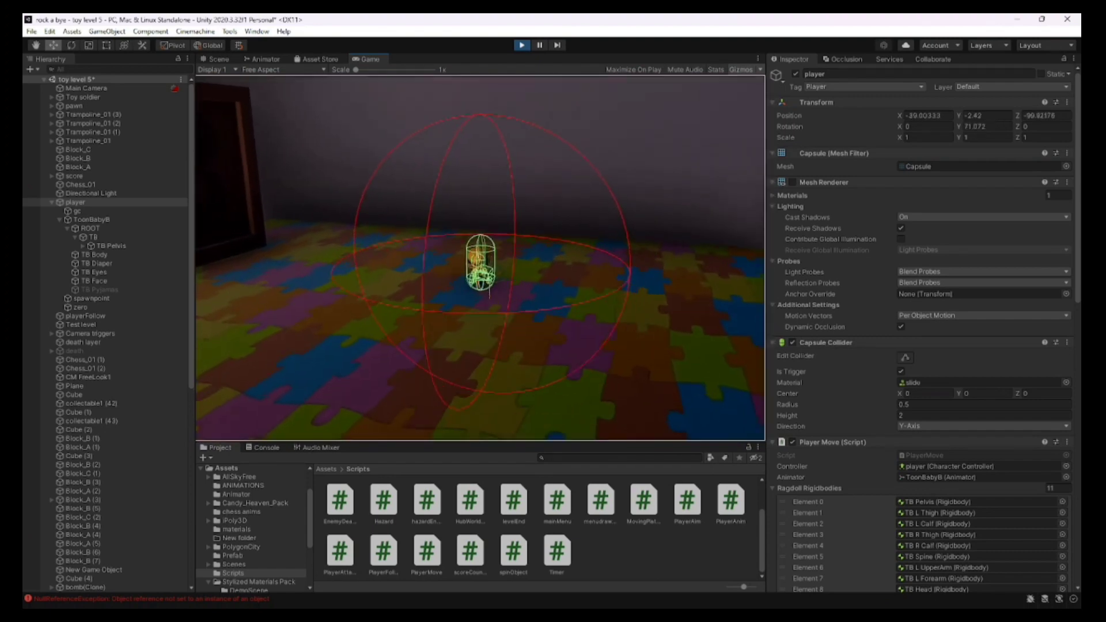
# Test the baby's turning, walking and jumping on the puzzle-mat floor, and stop play mode.
pyautogui.press('a')
pyautogui.press('d')
pyautogui.press('space')
pyautogui.press('w')
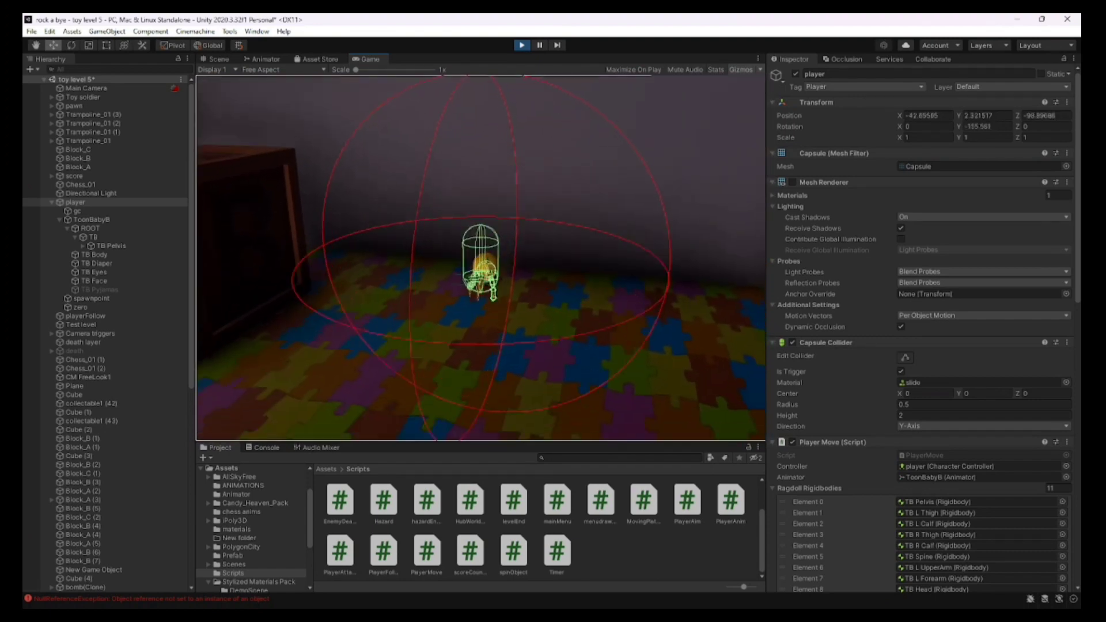
pyautogui.press('space')
pyautogui.press('w')
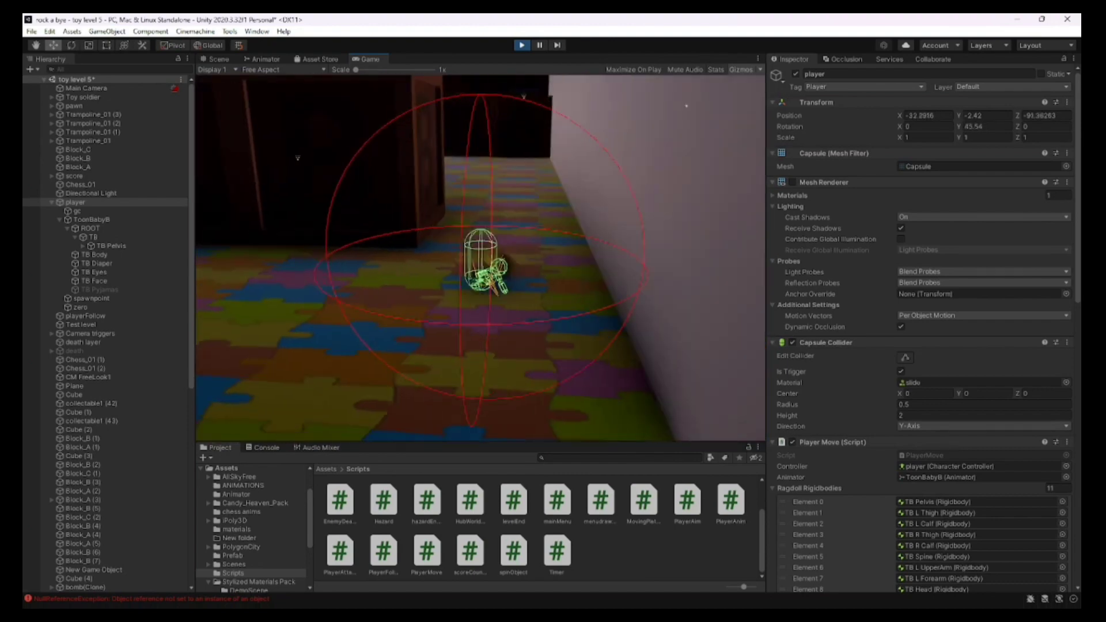
pyautogui.press('Escape')
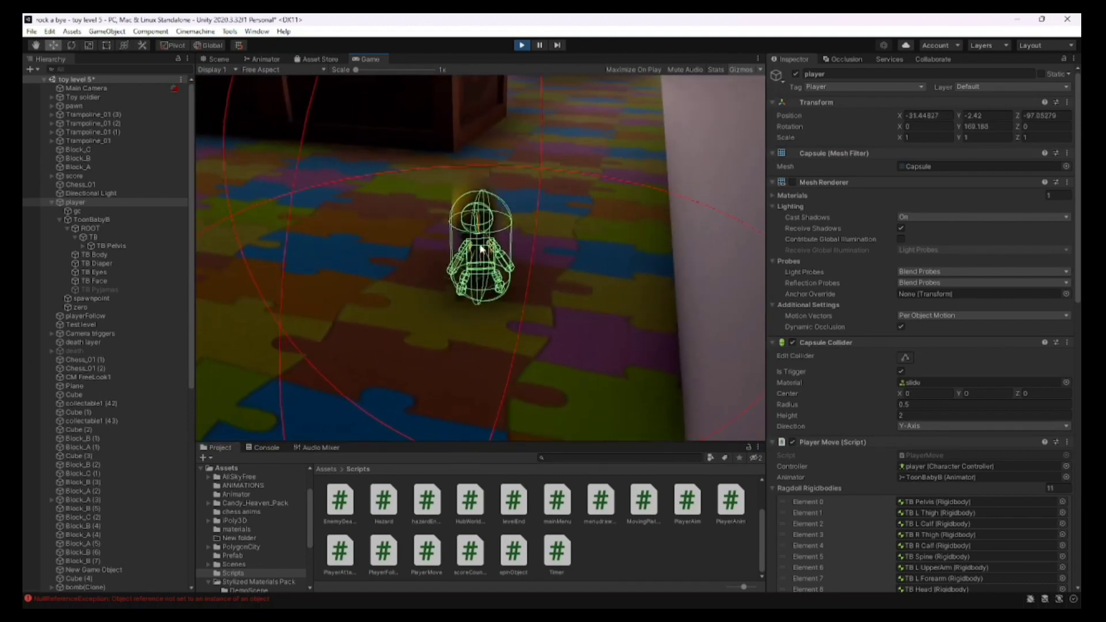
pyautogui.click(521, 45)
# Switch to Visual Studio and move the if (isCrawling) block with the startCrawling trigger from the Fire2 check into the block below it in PlayerAnim.cs.
pyautogui.click(673, 593)
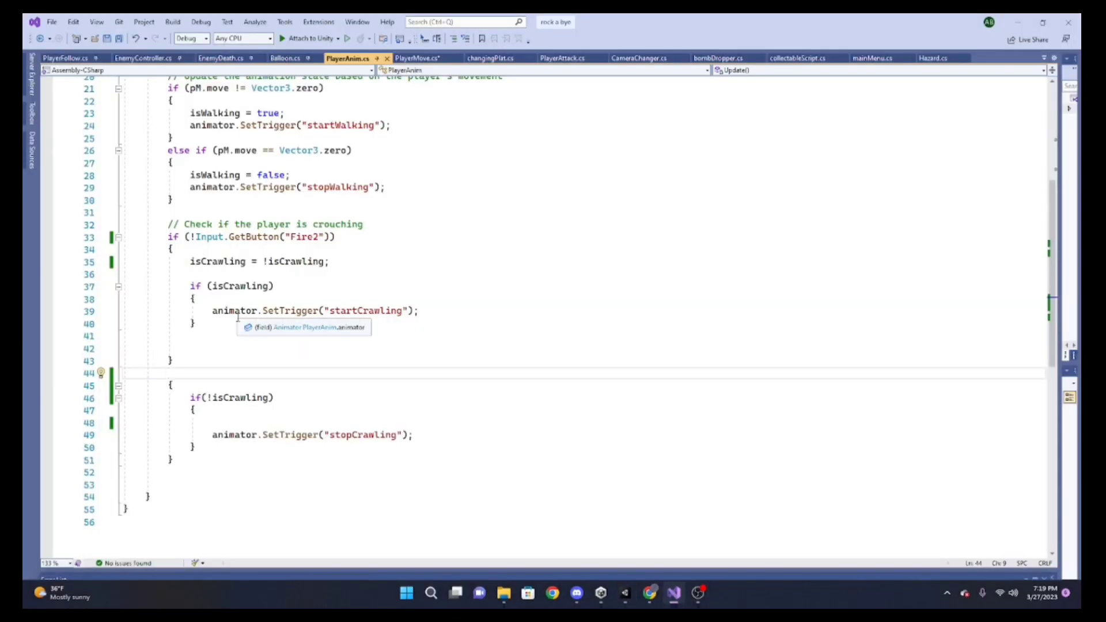
pyautogui.moveTo(209, 324); pyautogui.dragTo(185, 286)
pyautogui.hotkey('ctrl', 'c')
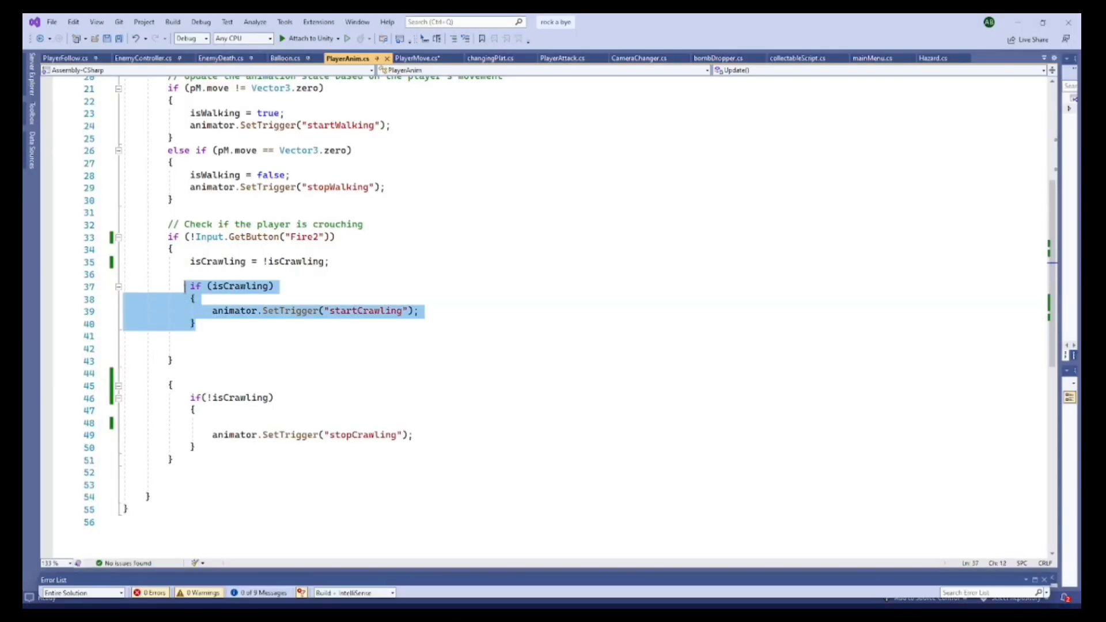
pyautogui.press('Delete')
pyautogui.click(239, 345)
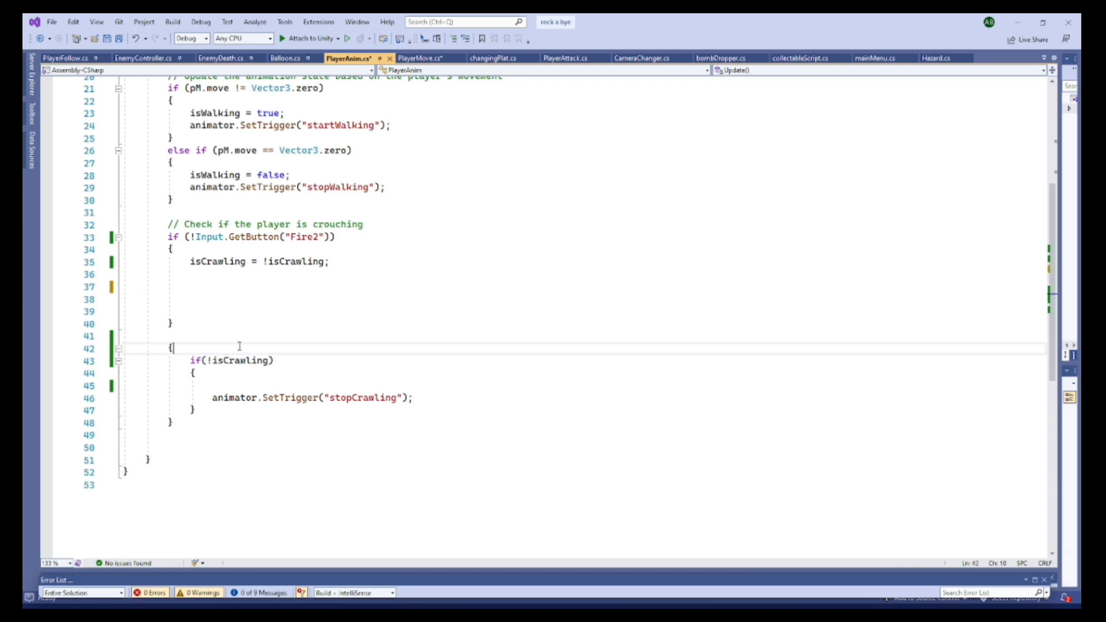
pyautogui.press('Return')
pyautogui.hotkey('ctrl', 'v')
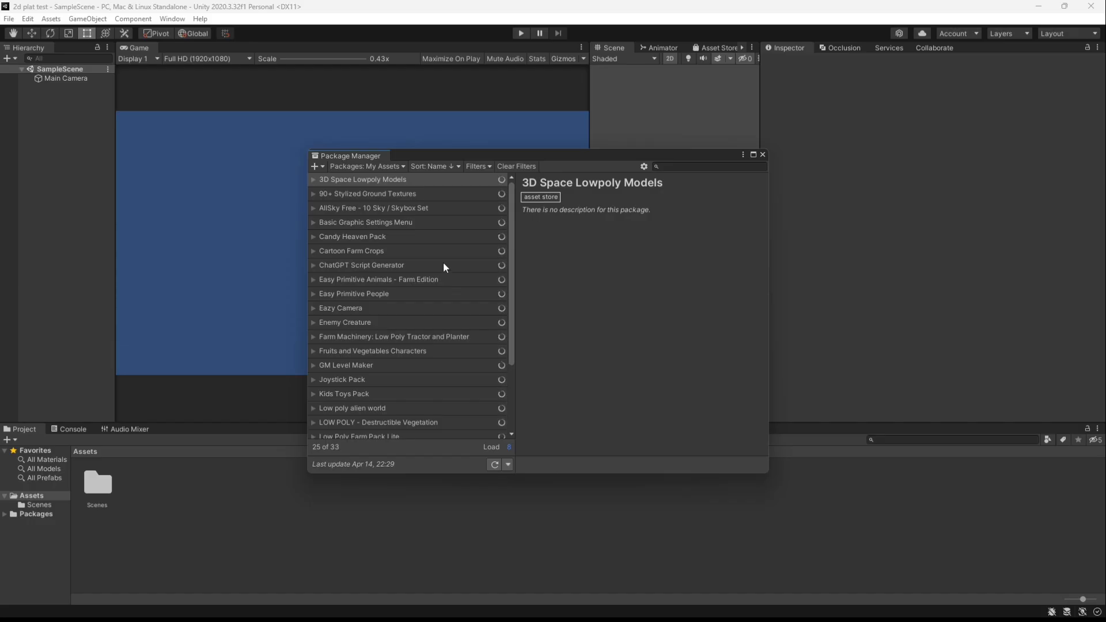
# Import the ChatGPT Script Generator package into the 2d plat test project in Unity without its Demo folder, and close the Package Manager.
pyautogui.click(452, 264)
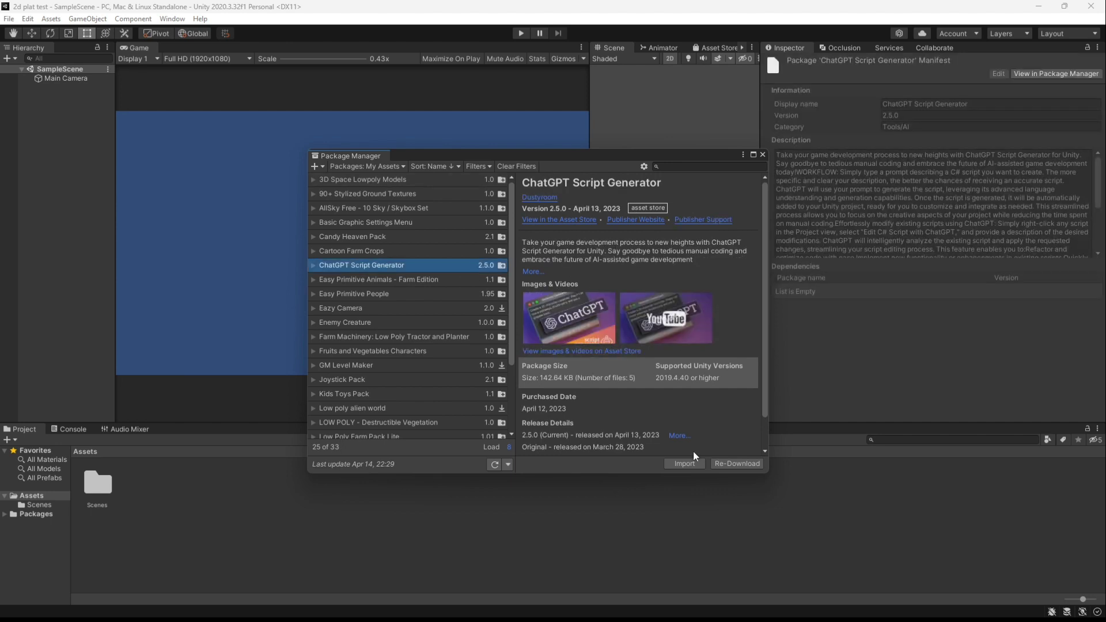
pyautogui.click(684, 463)
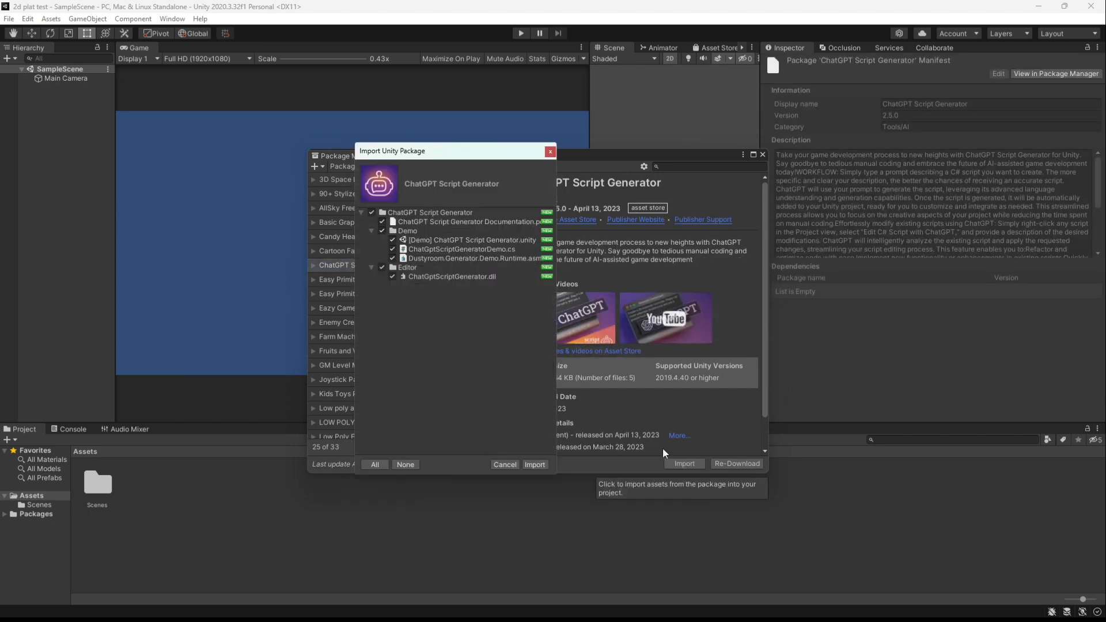
pyautogui.click(381, 231)
pyautogui.click(535, 464)
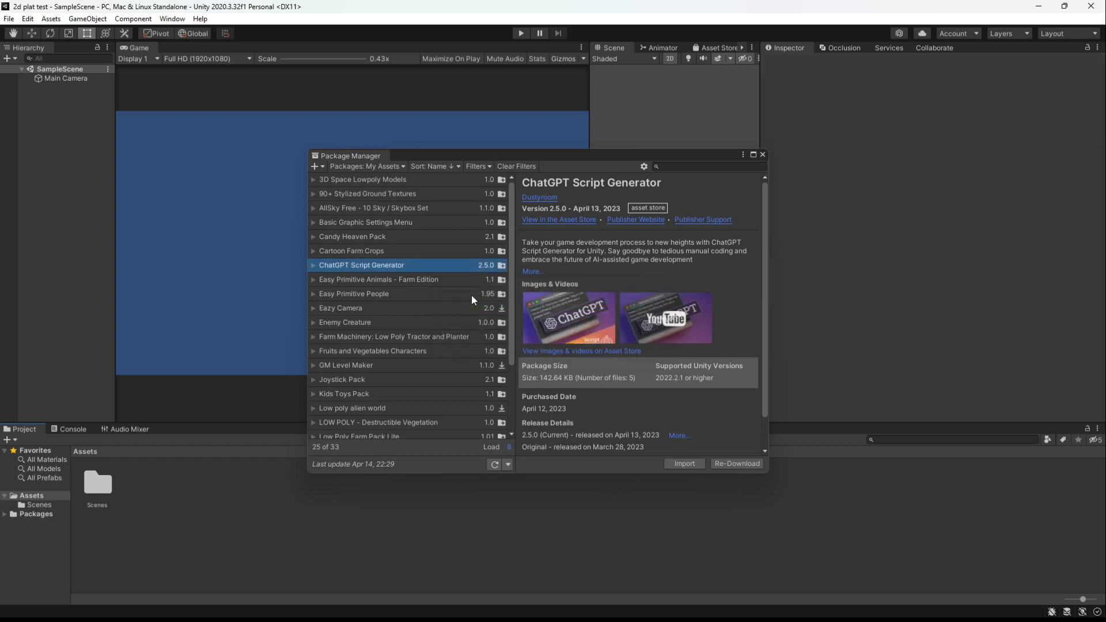
pyautogui.click(762, 155)
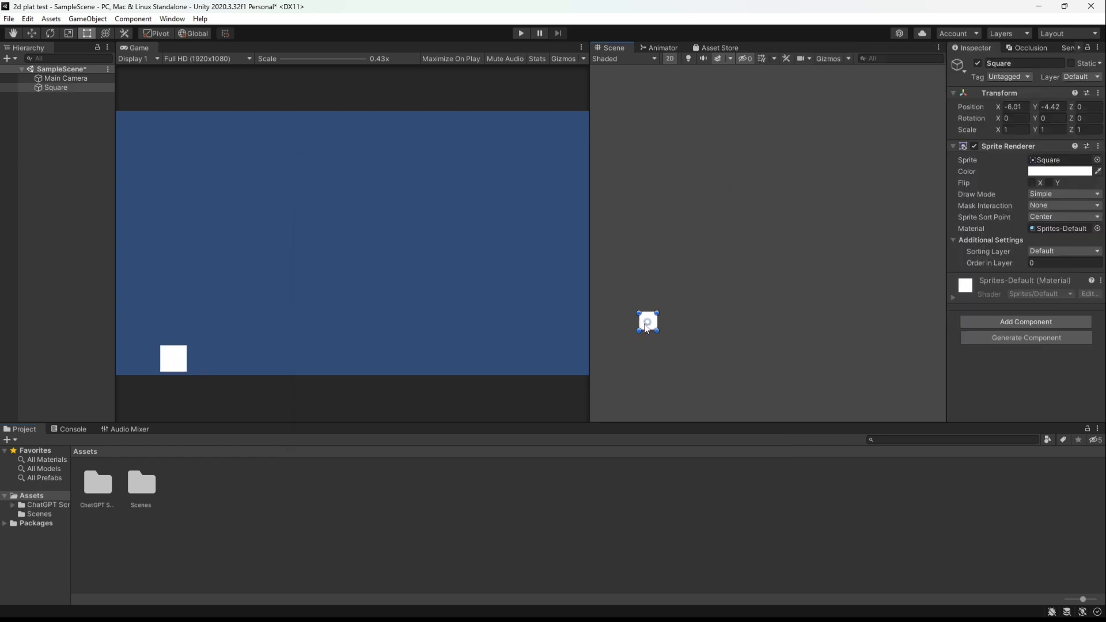
# Stretch the square into a wide ground strip with an X scale of about 19.9, and add a Box Collider to it.
pyautogui.moveTo(645, 329); pyautogui.dragTo(962, 316)
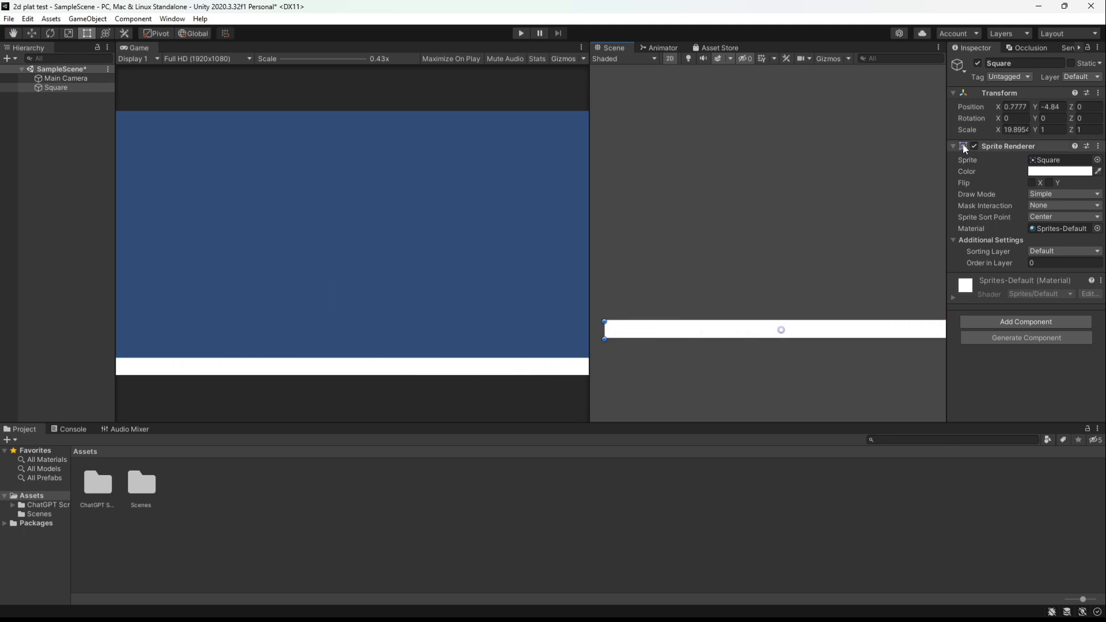
pyautogui.click(1038, 322)
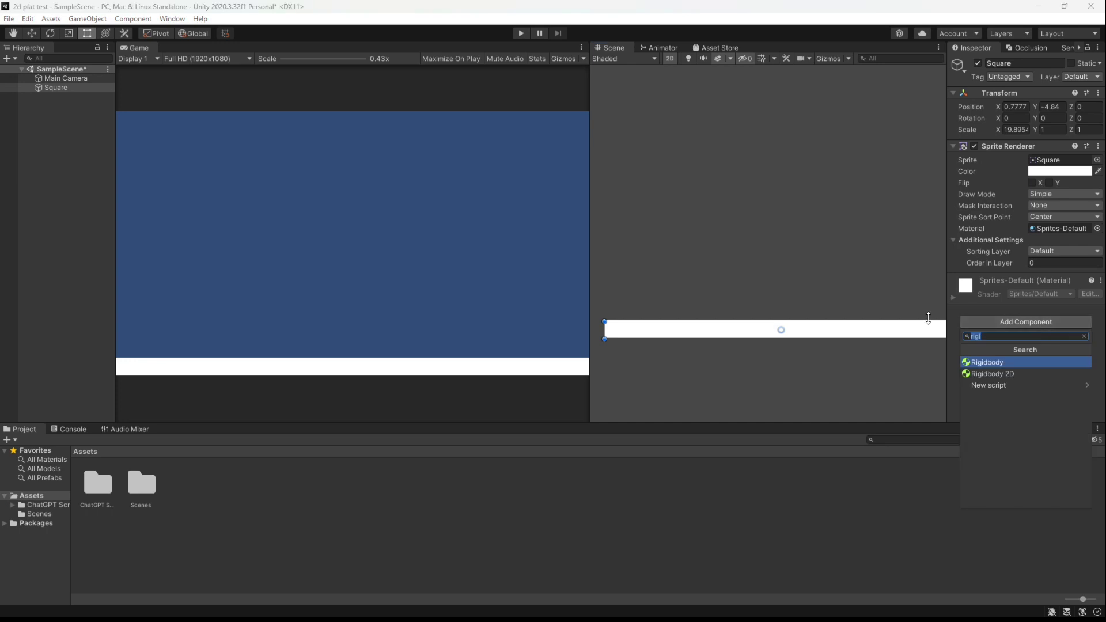
pyautogui.write('box')
pyautogui.press('Return')
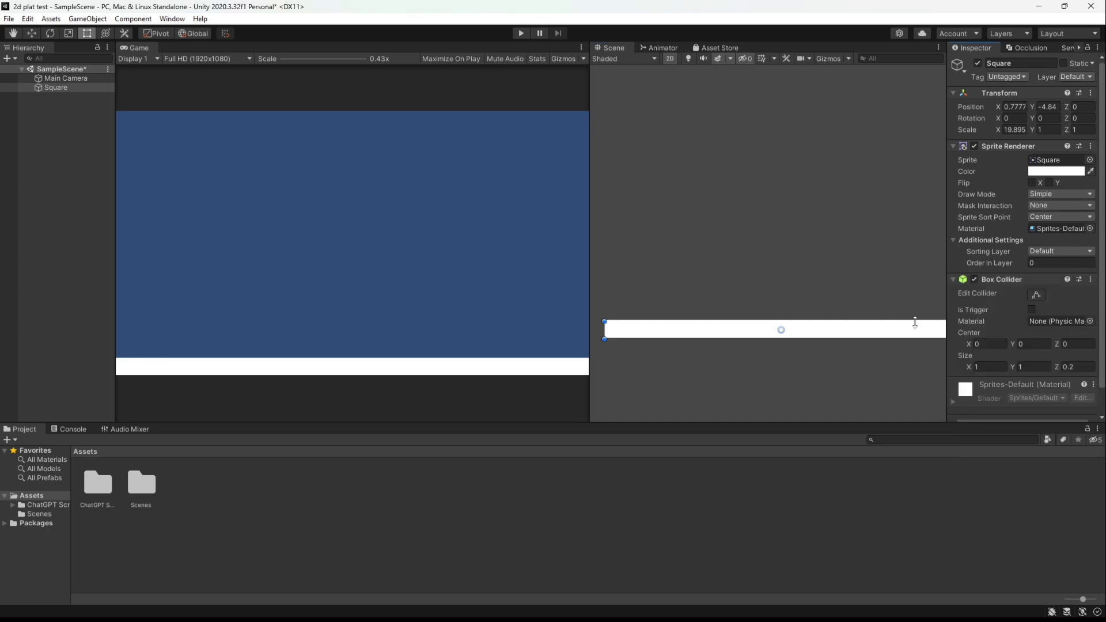
# Create a 2D capsule sprite in the scene and name it Player.
pyautogui.rightClick(93, 135)
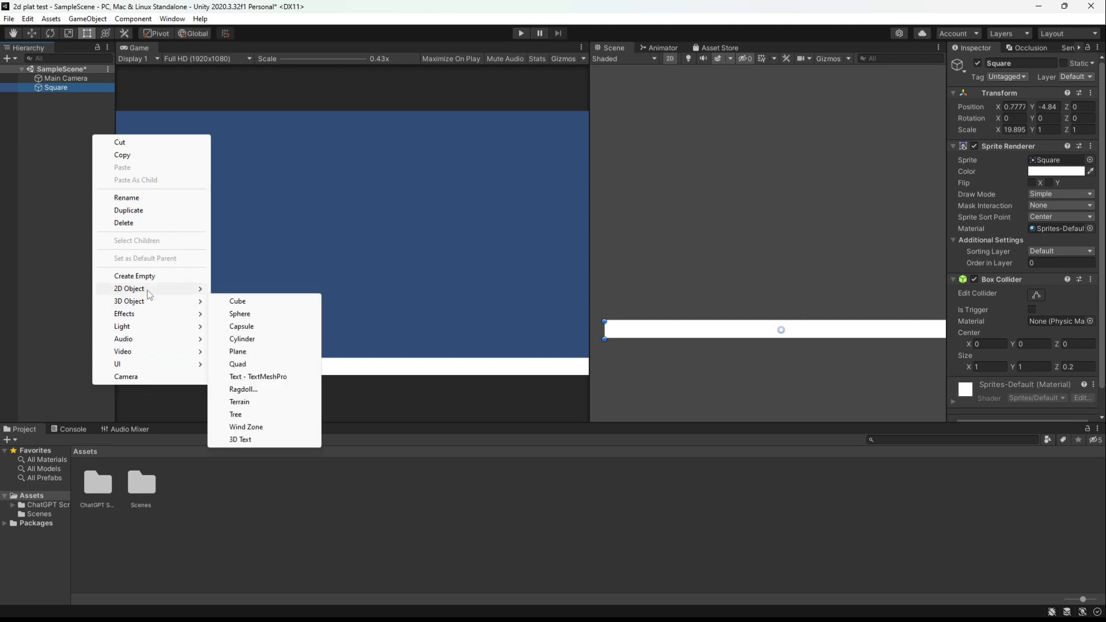
pyautogui.moveTo(129, 289)
pyautogui.moveTo(271, 288)
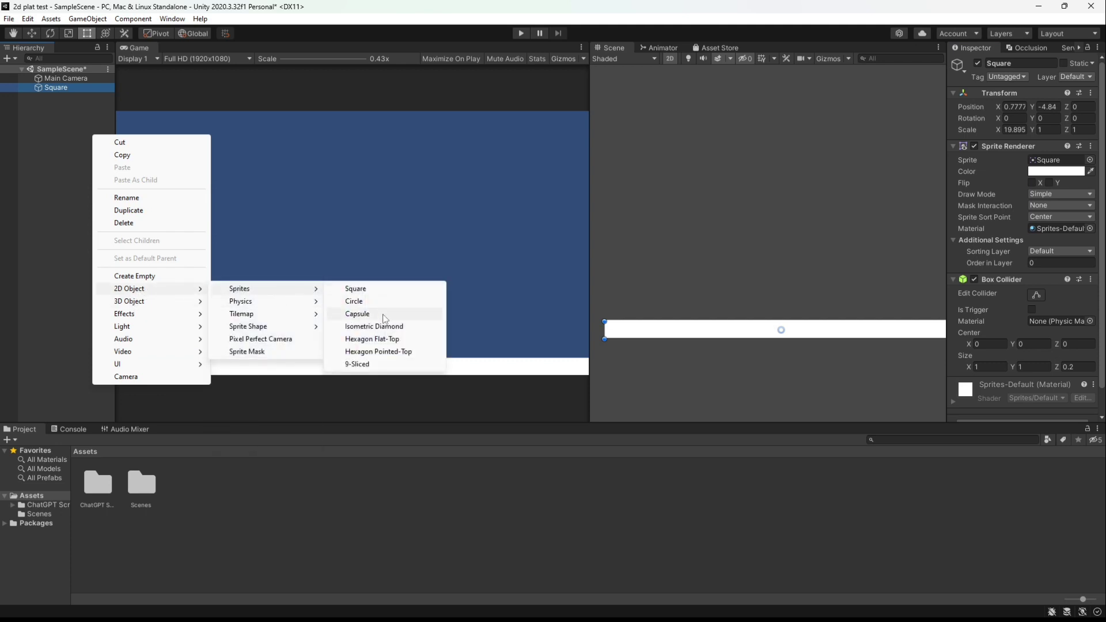
pyautogui.click(357, 313)
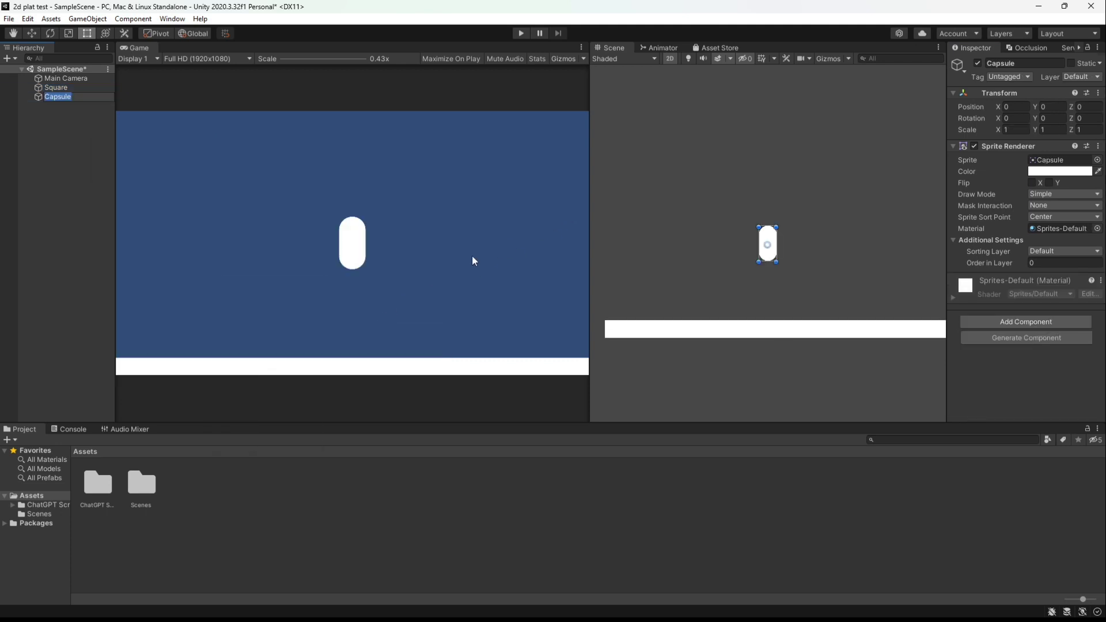
pyautogui.press('BackSpace')
pyautogui.write('Player')
pyautogui.press('Return')
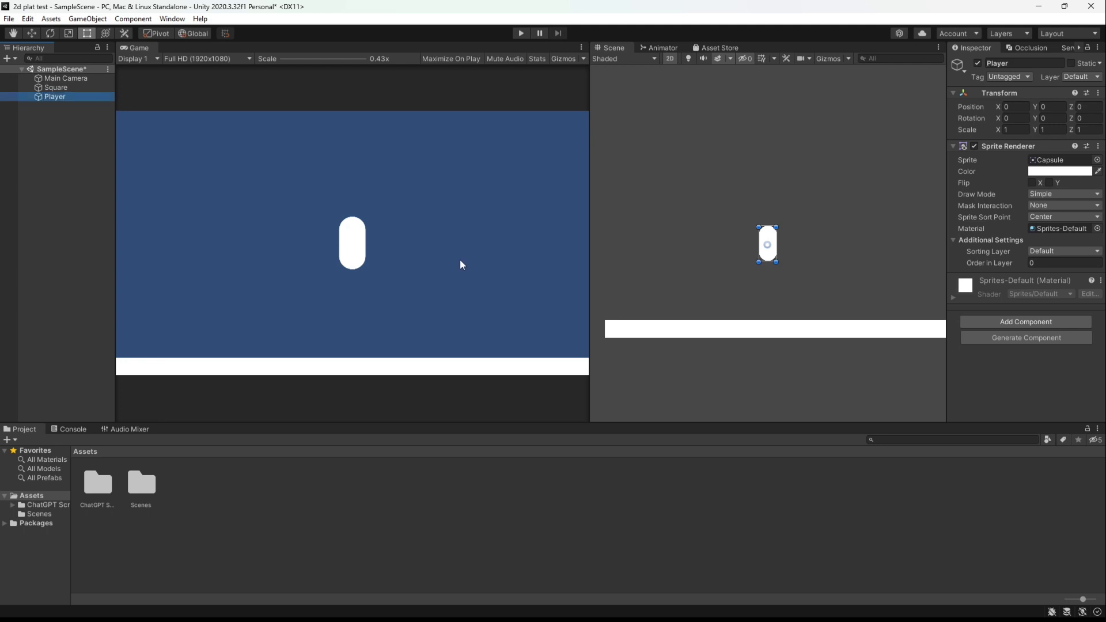
# Generate and add a component on Player with the prompt "make a simple 2d platformer character controller".
pyautogui.click(1044, 336)
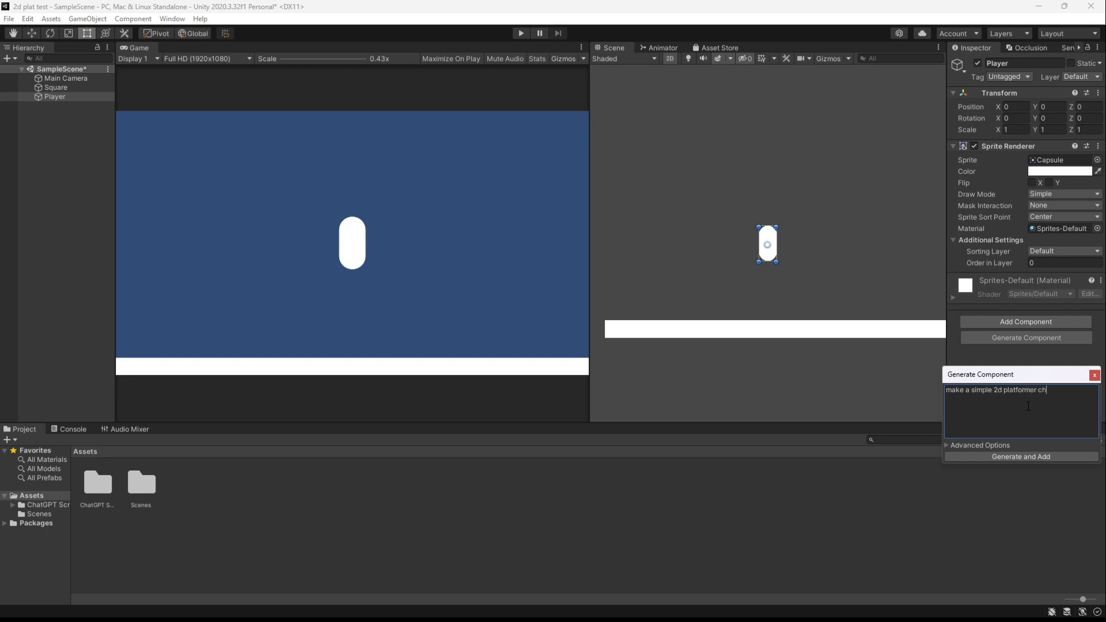
pyautogui.write('make a simple 2d platformer character controller')
pyautogui.click(1018, 457)
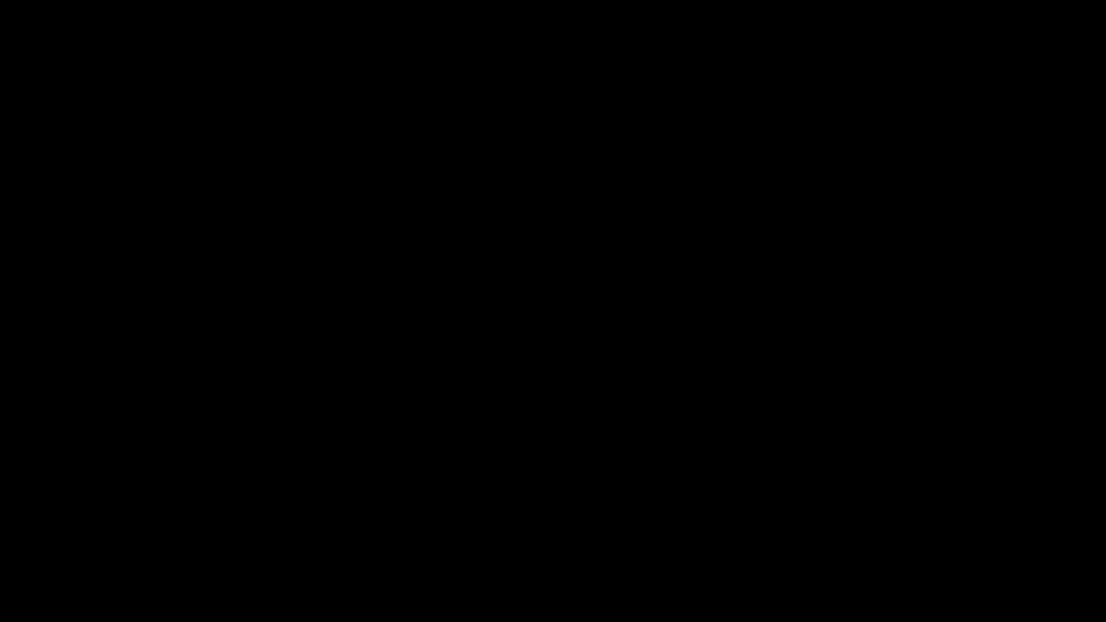
# Run the game and test the Player capsule's movement to the left and right along the ground.
pyautogui.click(534, 36)
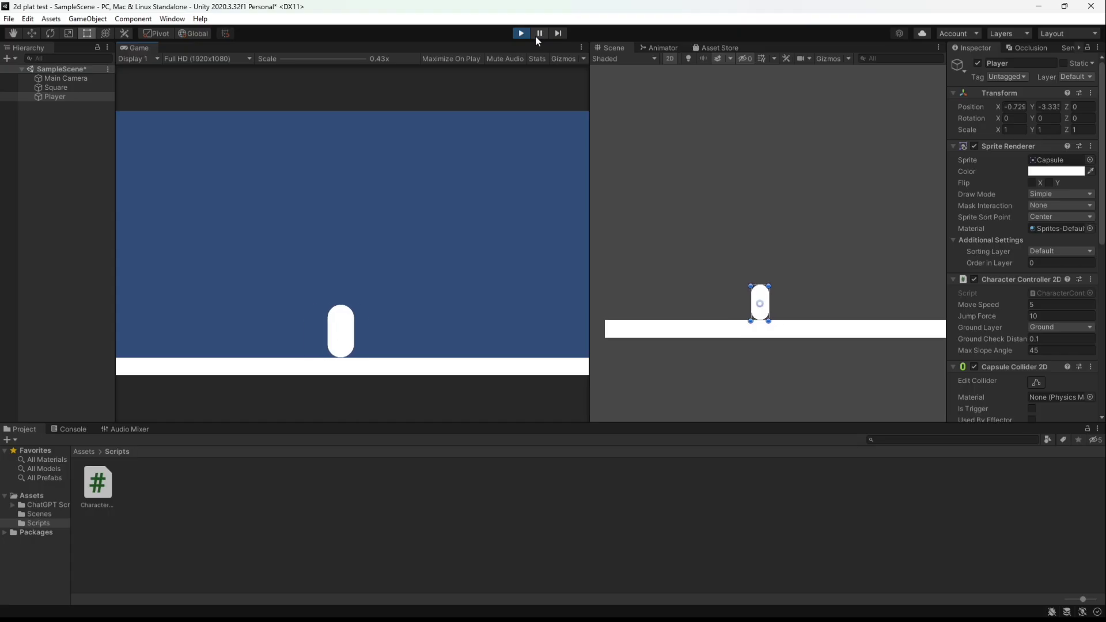
pyautogui.press('a')
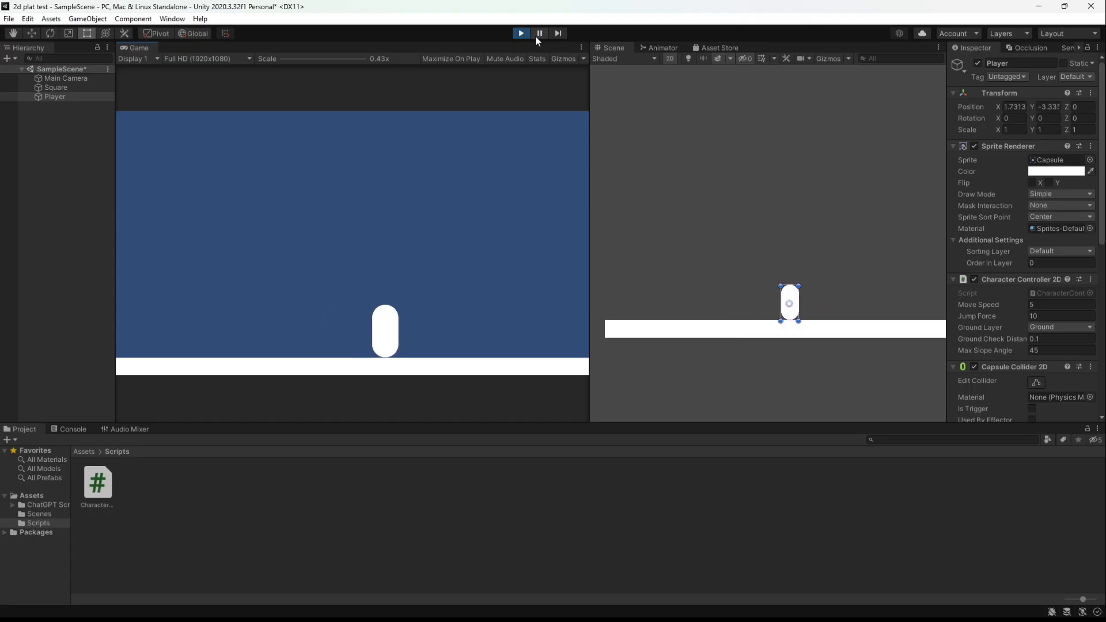
pyautogui.press('d')
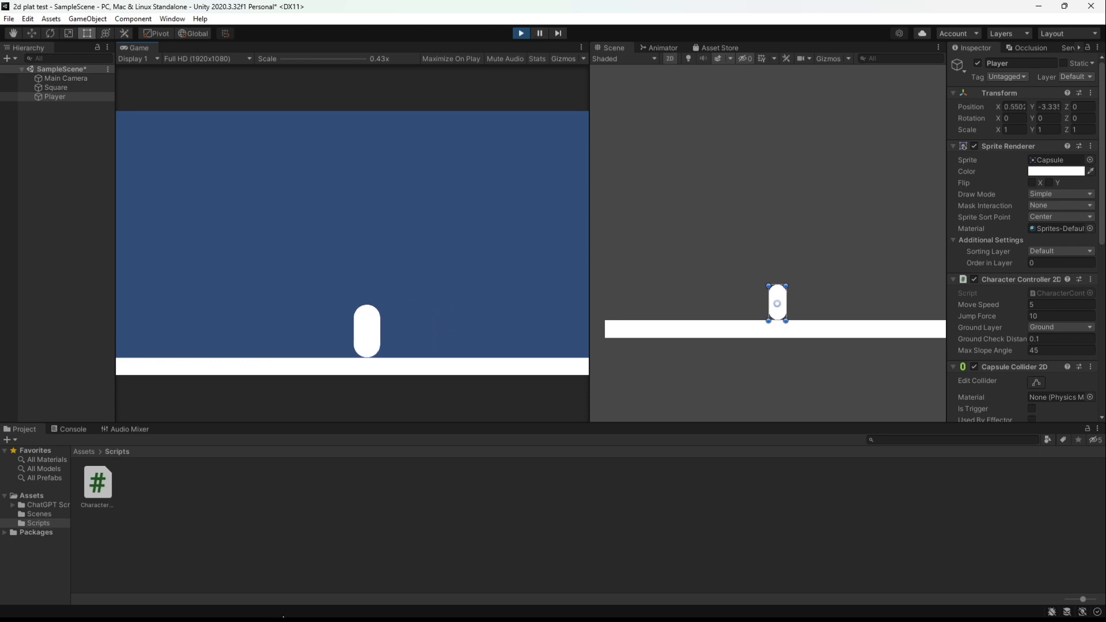
# Have ChatGPT regenerate and replace the CharacterController2D script using the prompt "the jump isnt working".
pyautogui.rightClick(105, 482)
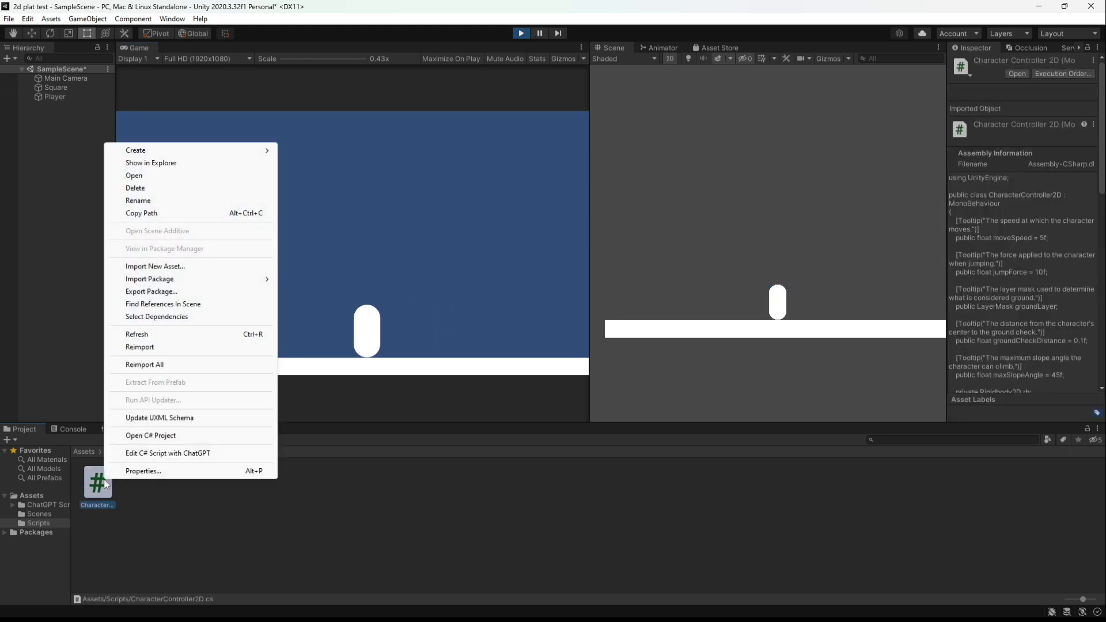
pyautogui.click(144, 454)
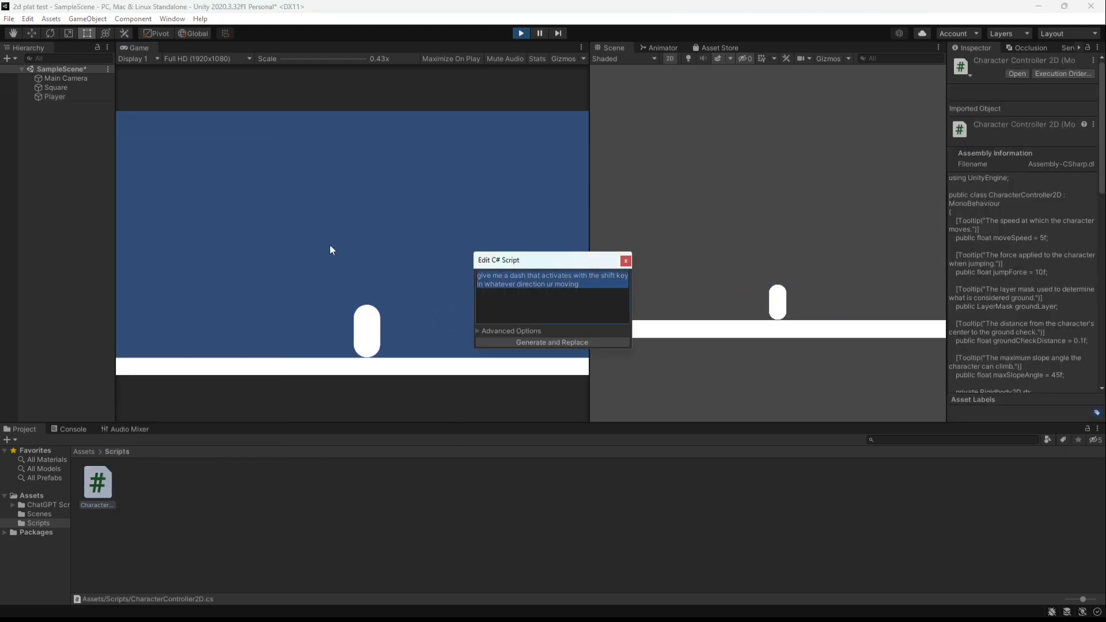
pyautogui.write('the jump isnt working')
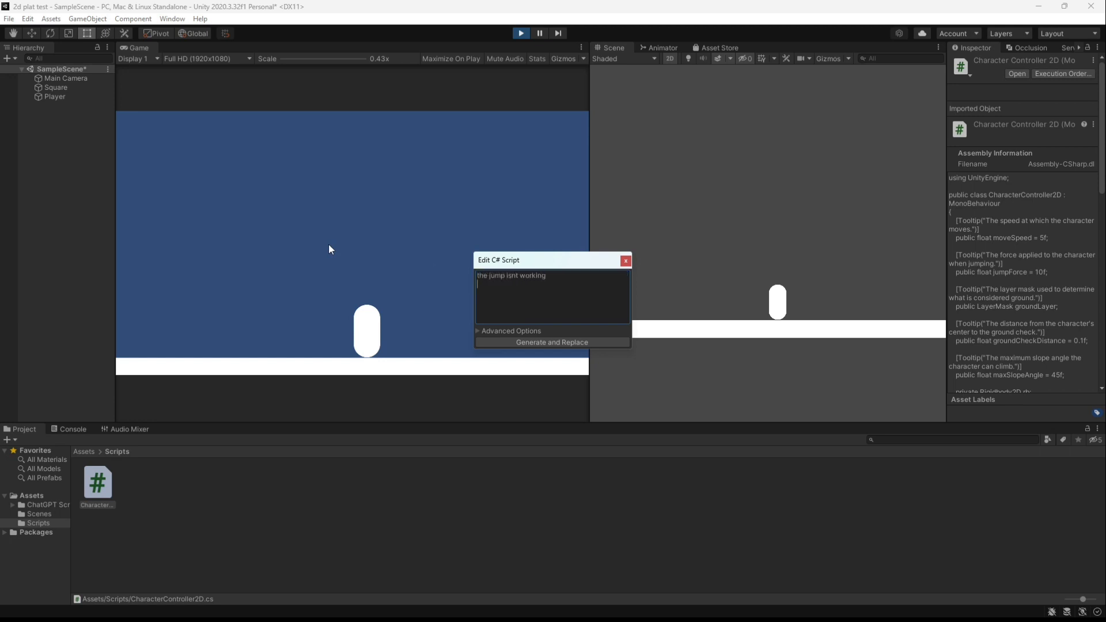
pyautogui.click(591, 344)
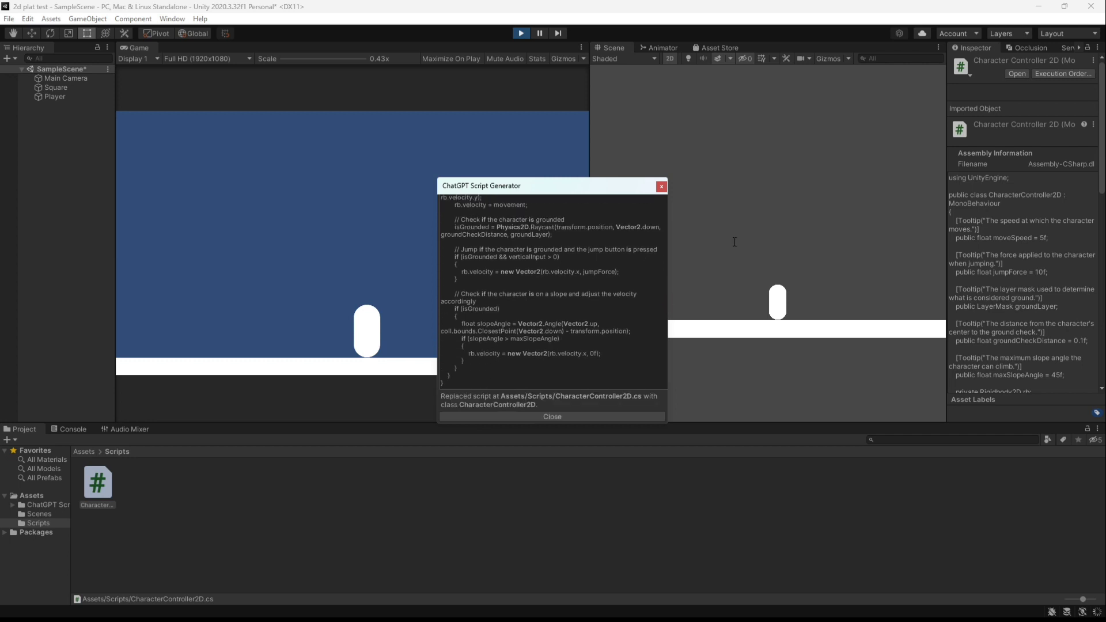
# Close the script generator, test the Player capsule's jump and sideways movement in the running game, and stop play mode.
pyautogui.click(613, 417)
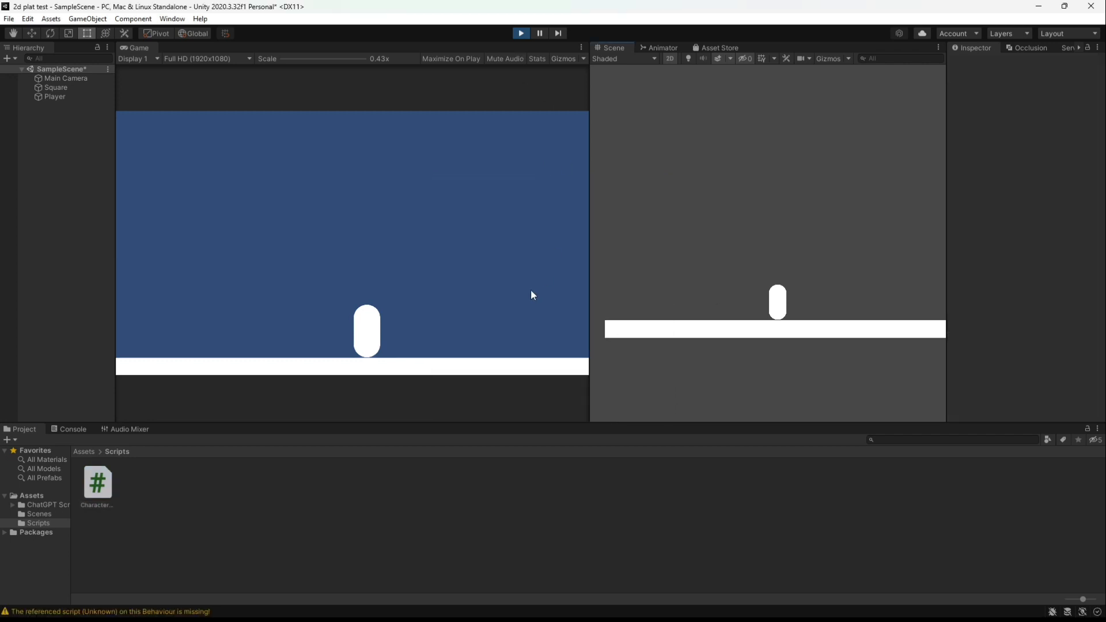
pyautogui.press('w')
pyautogui.click(481, 285)
pyautogui.press('a')
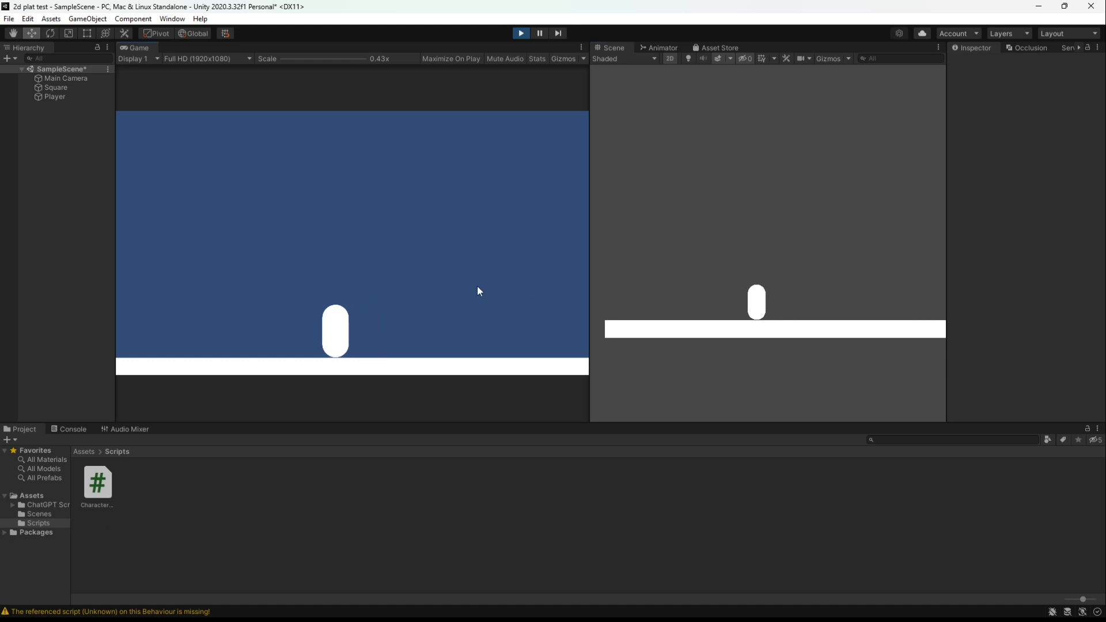
pyautogui.press('d')
pyautogui.press('a')
pyautogui.press('d')
pyautogui.press('a')
pyautogui.press('d')
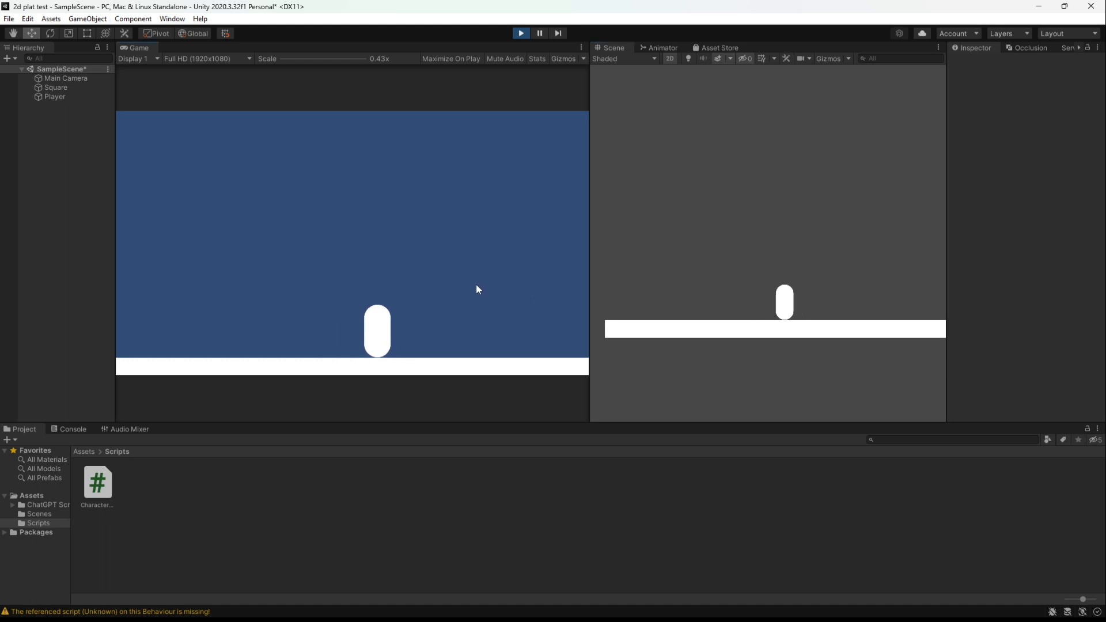
pyautogui.press('a')
pyautogui.hotkey('ctrl', 'p')
# Create a 2D circle sprite in the scene and place it above the capsule at about X 4.98, Y 4.85.
pyautogui.rightClick(63, 142)
pyautogui.moveTo(124, 300)
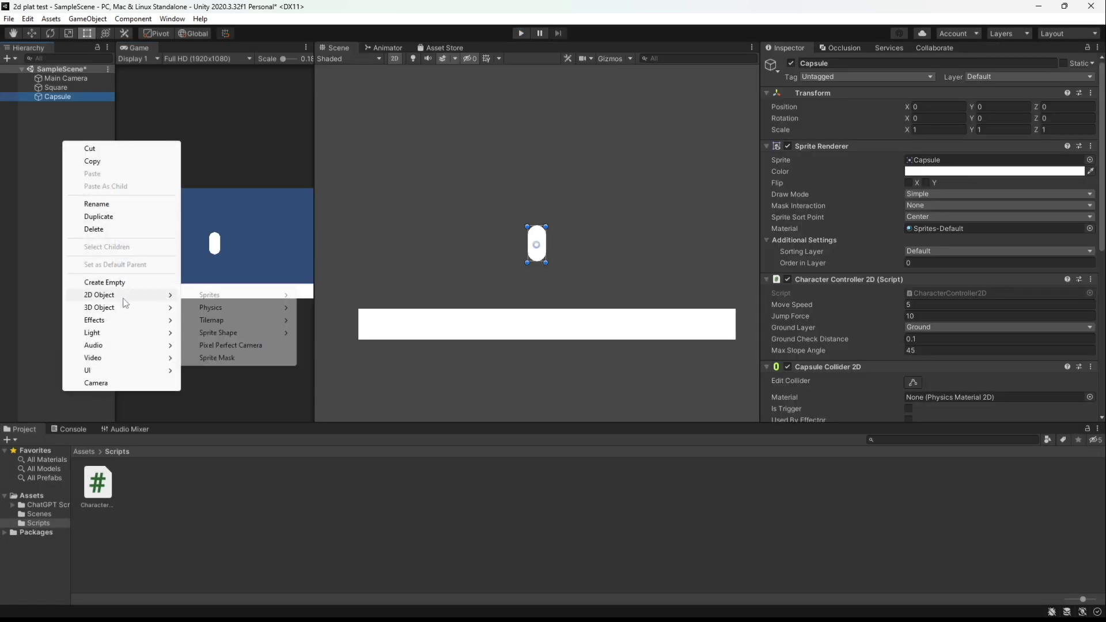
pyautogui.moveTo(276, 295)
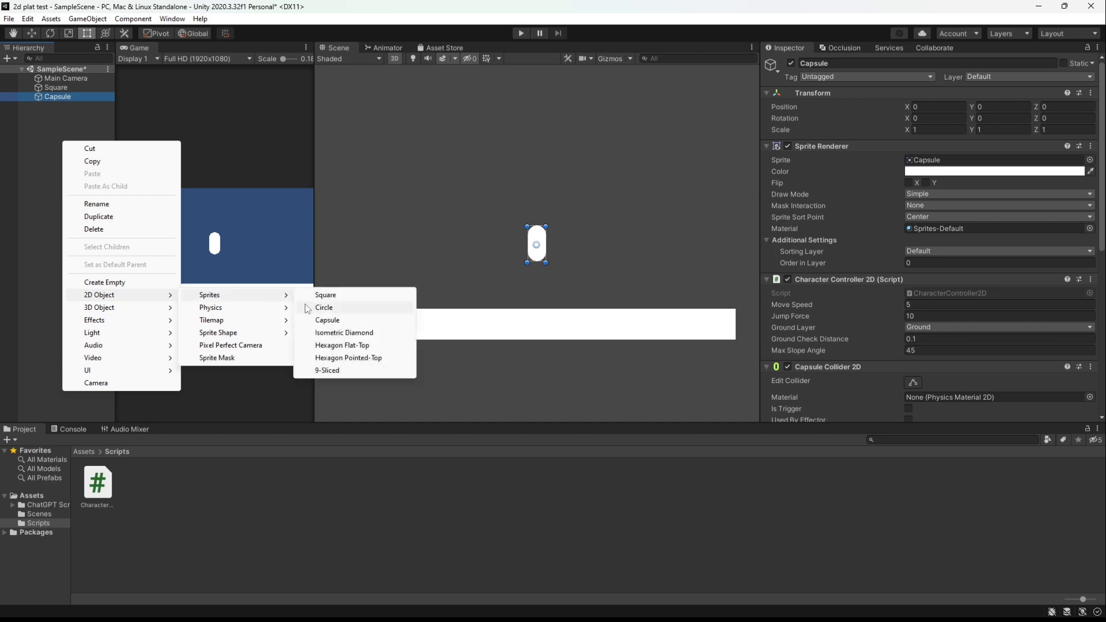
pyautogui.click(314, 307)
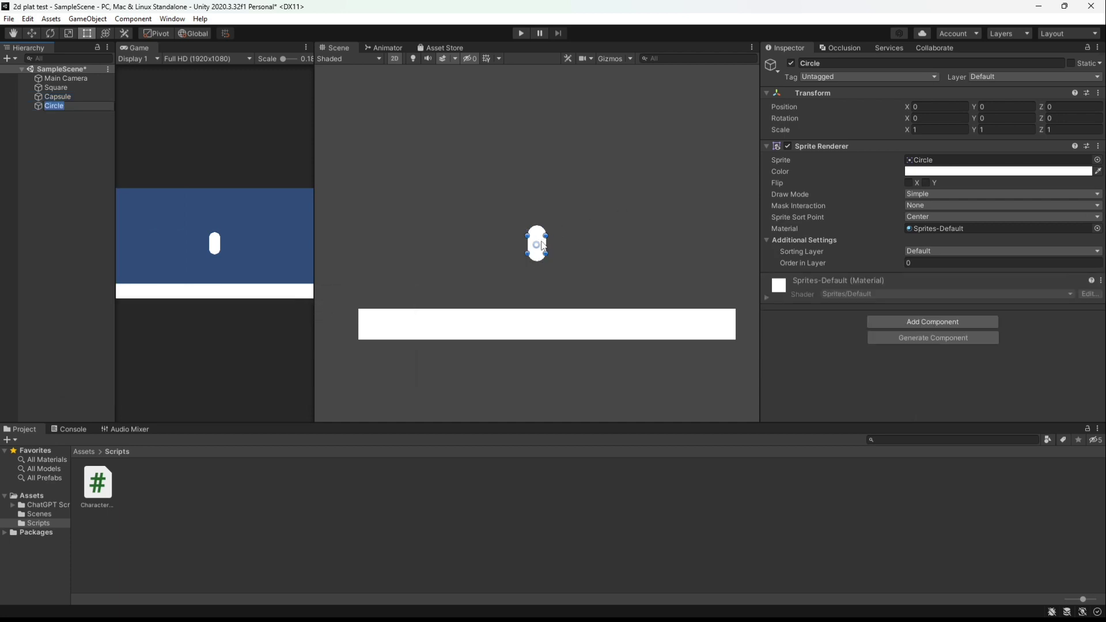
pyautogui.moveTo(541, 245); pyautogui.dragTo(630, 158)
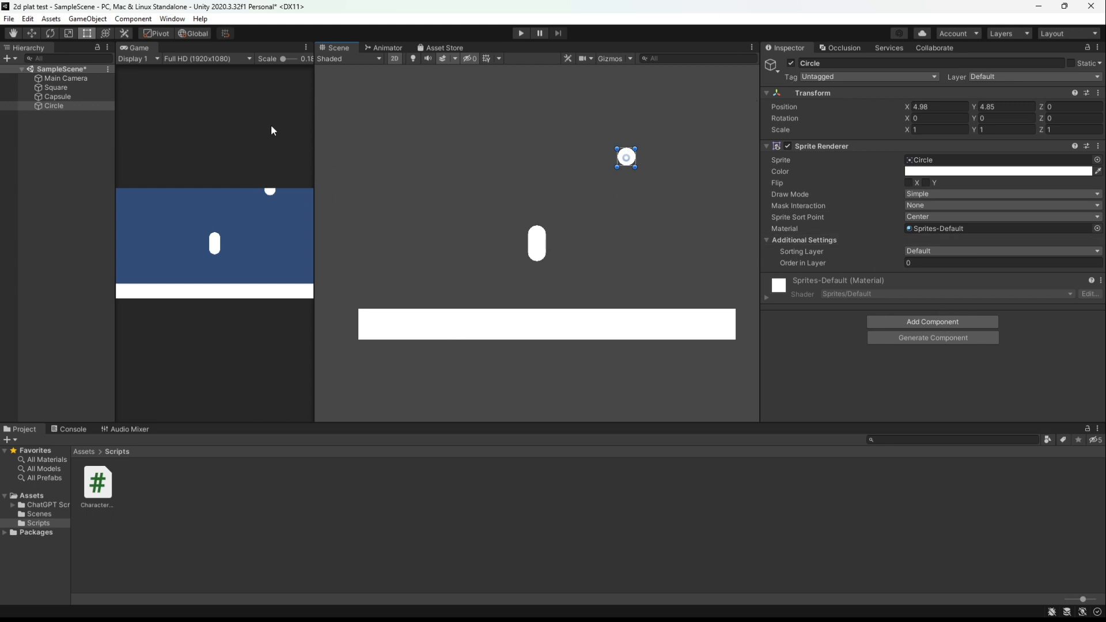
# Add a Rigidbody 2D and a Circle Collider 2D component to the Circle object.
pyautogui.click(91, 80)
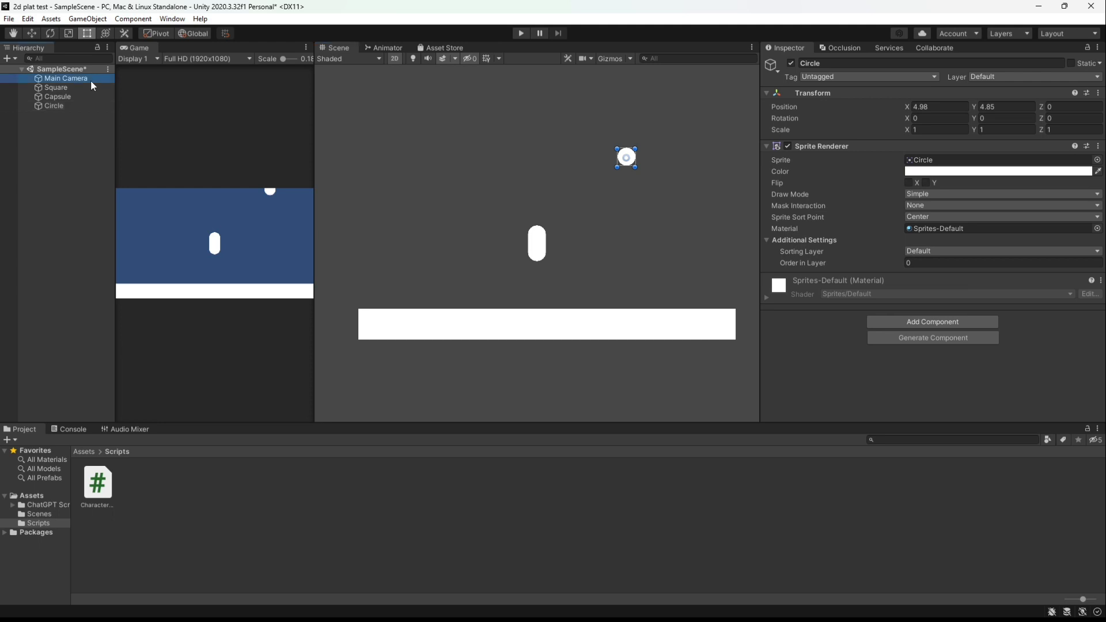
pyautogui.click(54, 106)
pyautogui.click(970, 321)
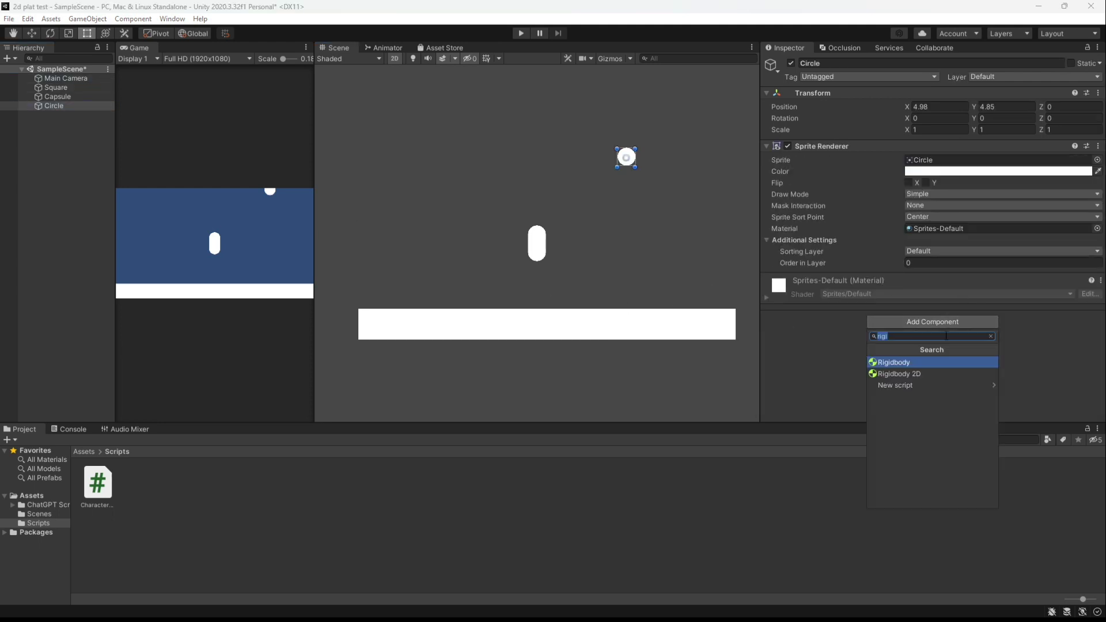
pyautogui.click(903, 373)
pyautogui.scroll(-3, 904, 364)
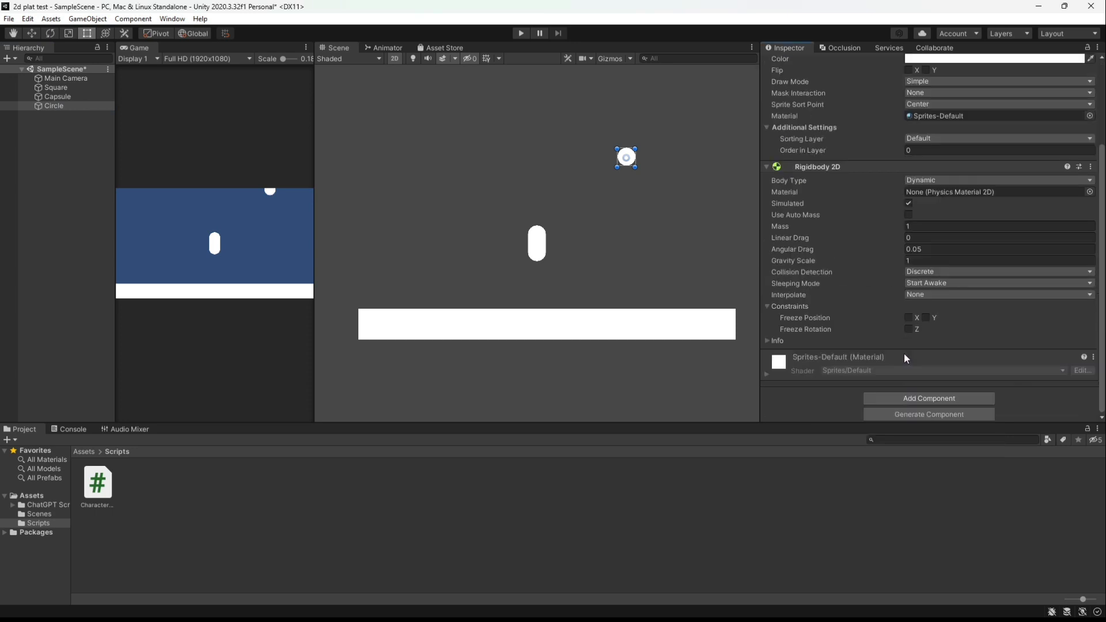
pyautogui.click(912, 398)
pyautogui.write('circle')
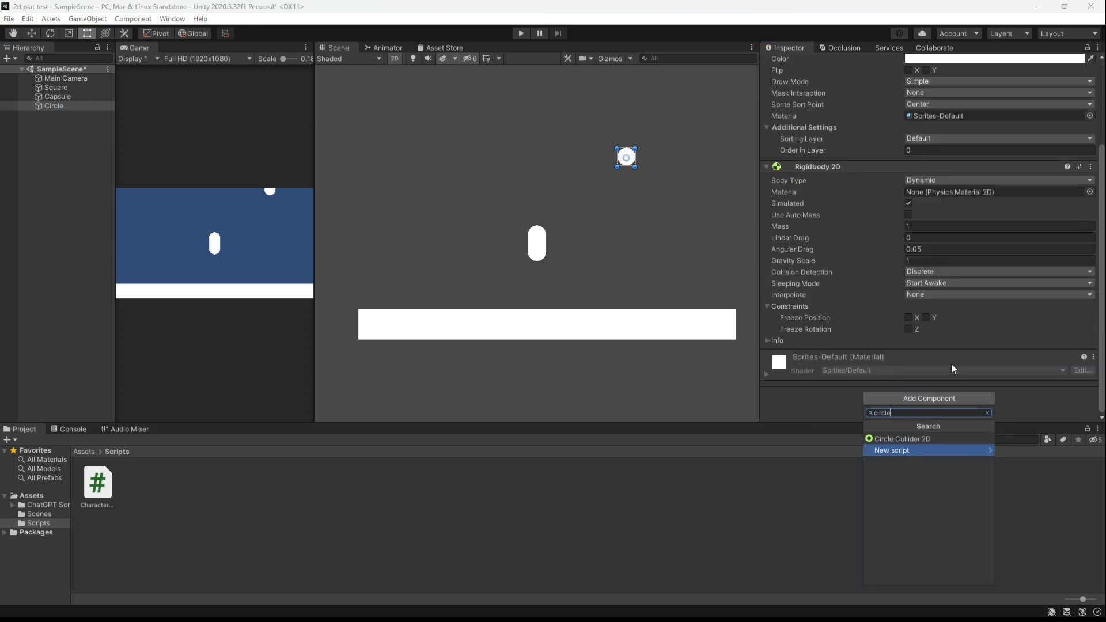
pyautogui.press('Up')
pyautogui.press('Return')
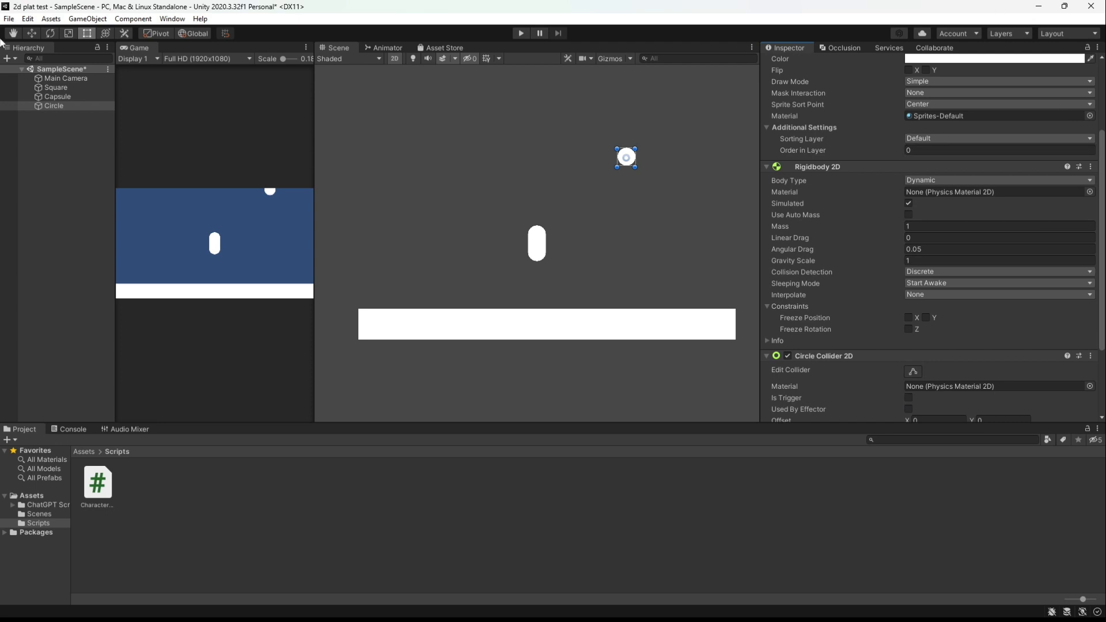
# Start generating a component for Main Camera and paste the OpenAI API key into the ChatGPT Script Generator project settings.
pyautogui.click(42, 80)
pyautogui.click(928, 414)
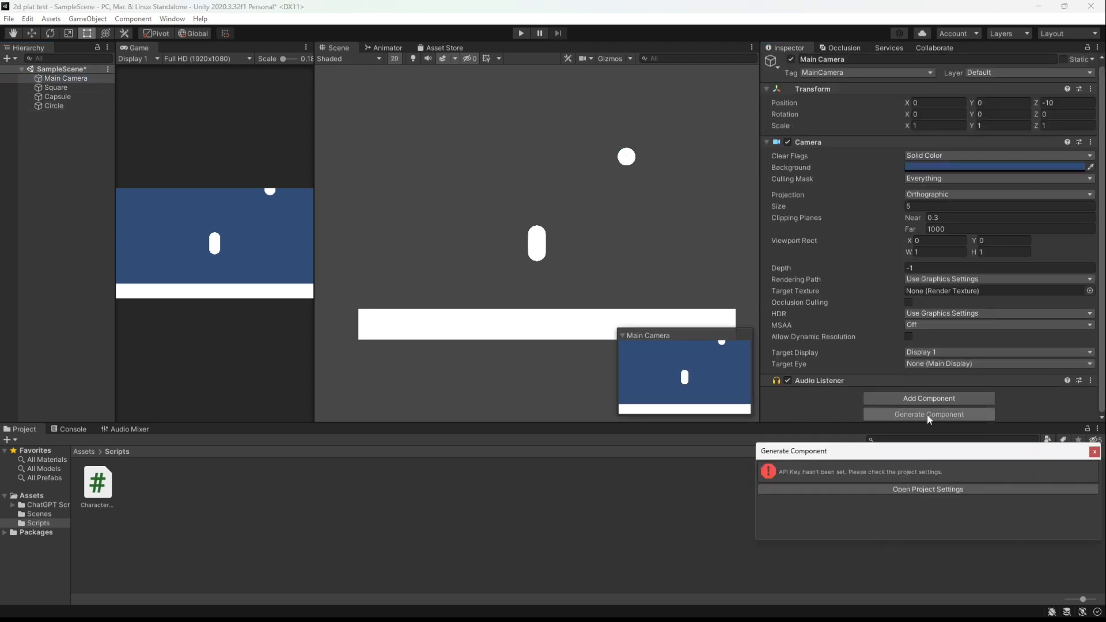
pyautogui.click(879, 487)
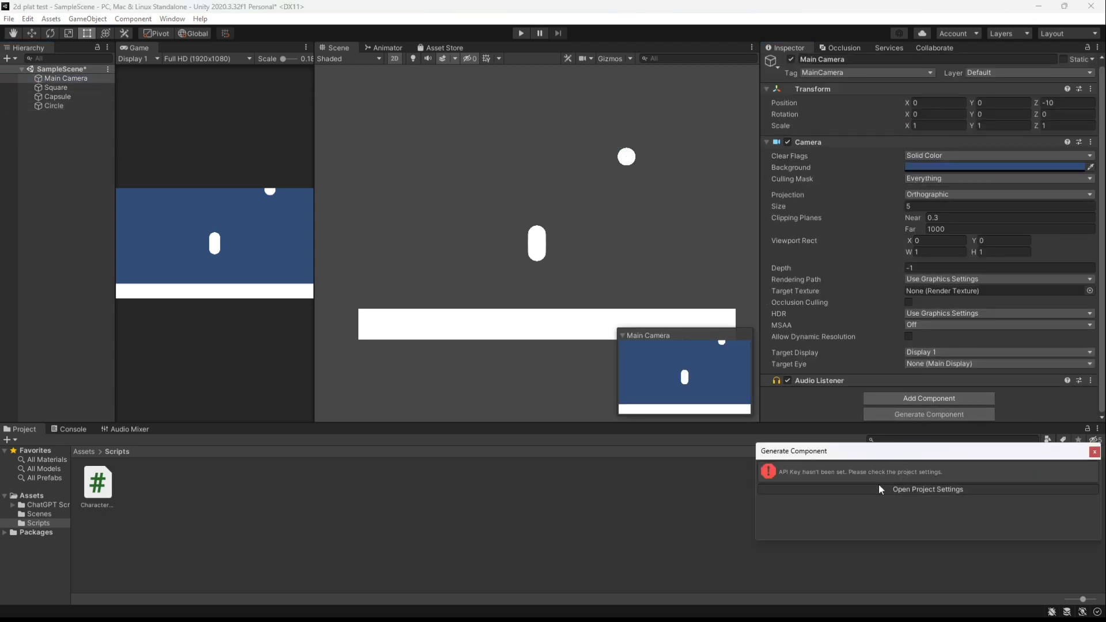
pyautogui.click(408, 71)
pyautogui.hotkey('ctrl', 'v')
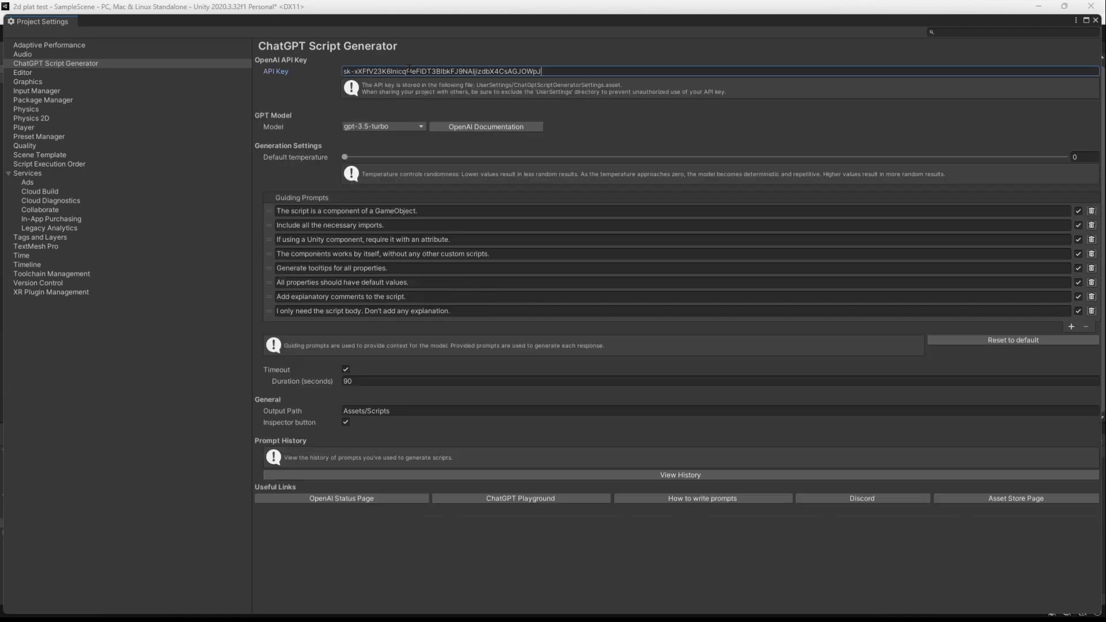
pyautogui.click(1095, 20)
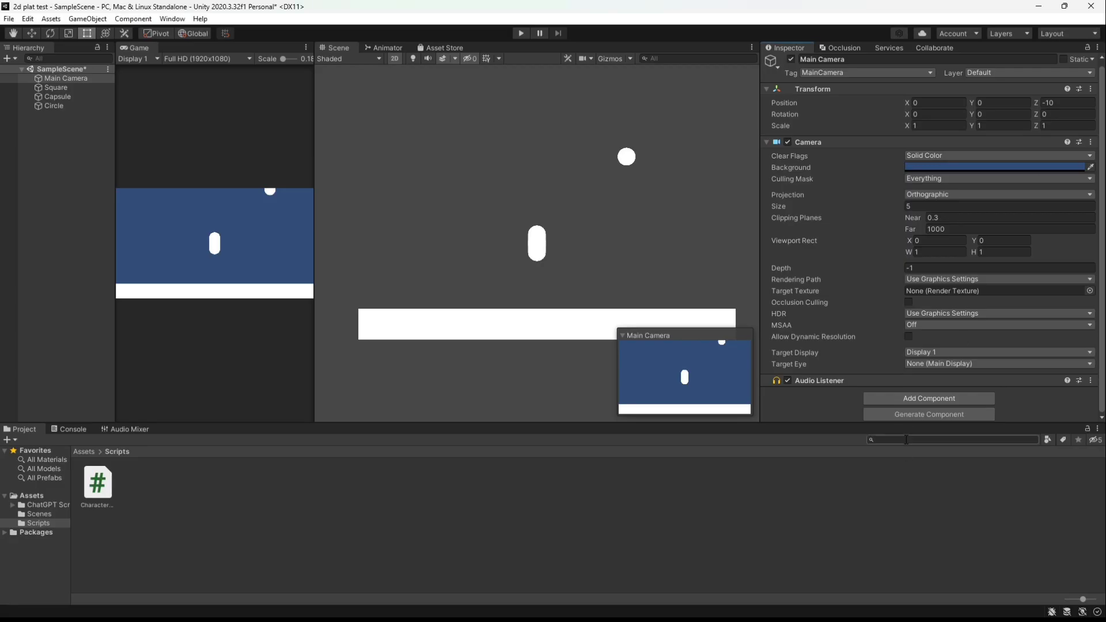
# Generate and add a Main Camera component with the prompt "can you make a script that randomly spawns balls that fly at the player and destroy when they are off screen".
pyautogui.click(912, 419)
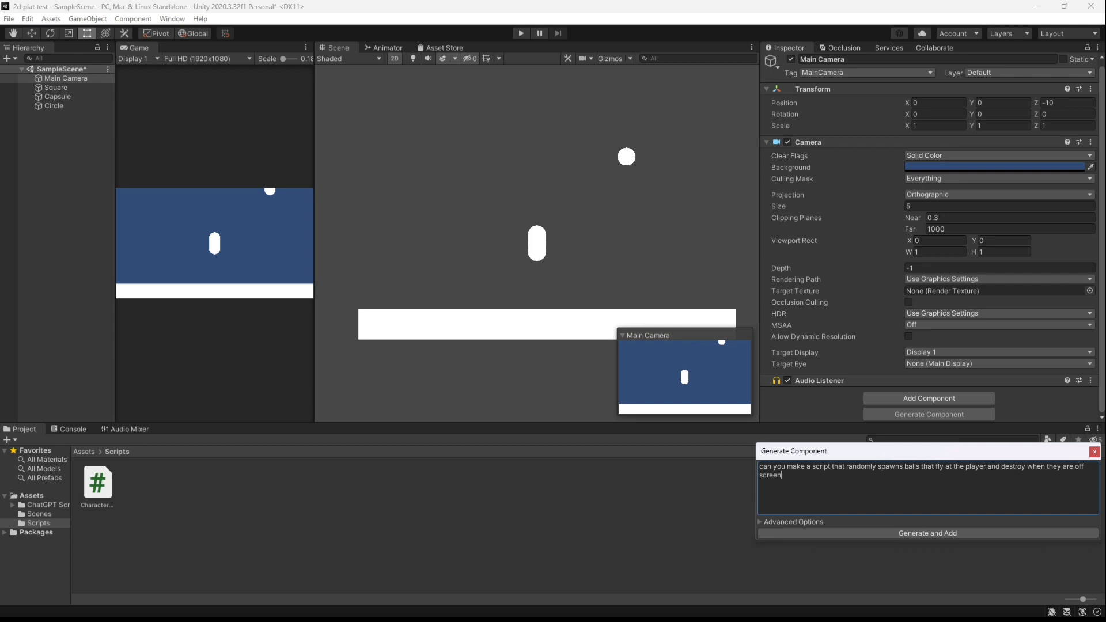
pyautogui.hotkey('ctrl', 'a')
pyautogui.click(1007, 533)
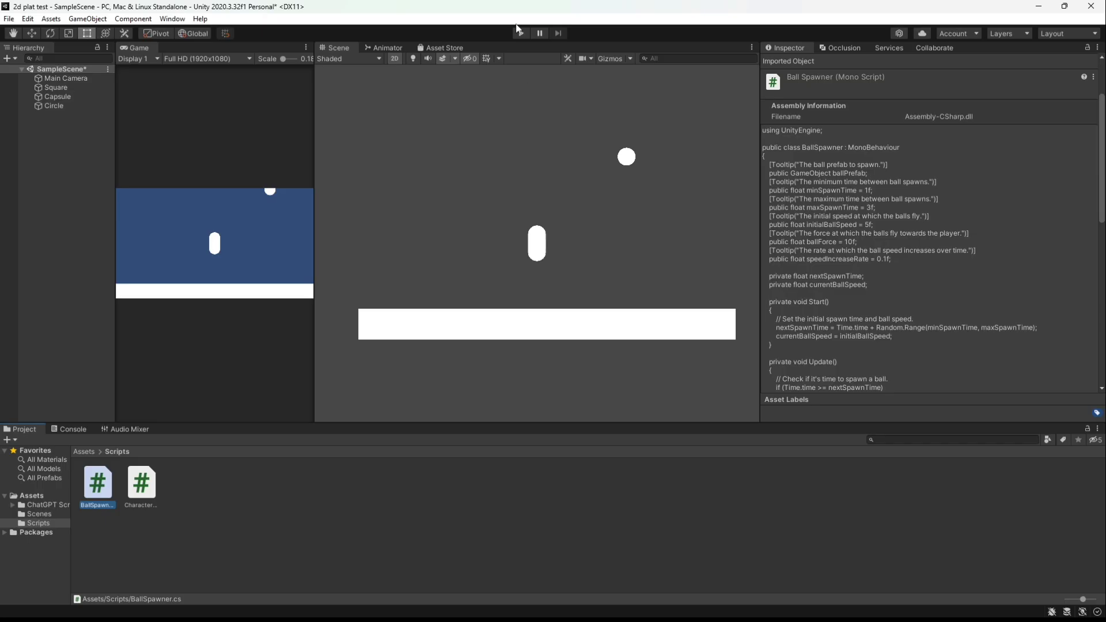
# Run the game and move the capsule back and forth among the falling balls to test the BallSpawner script.
pyautogui.click(517, 32)
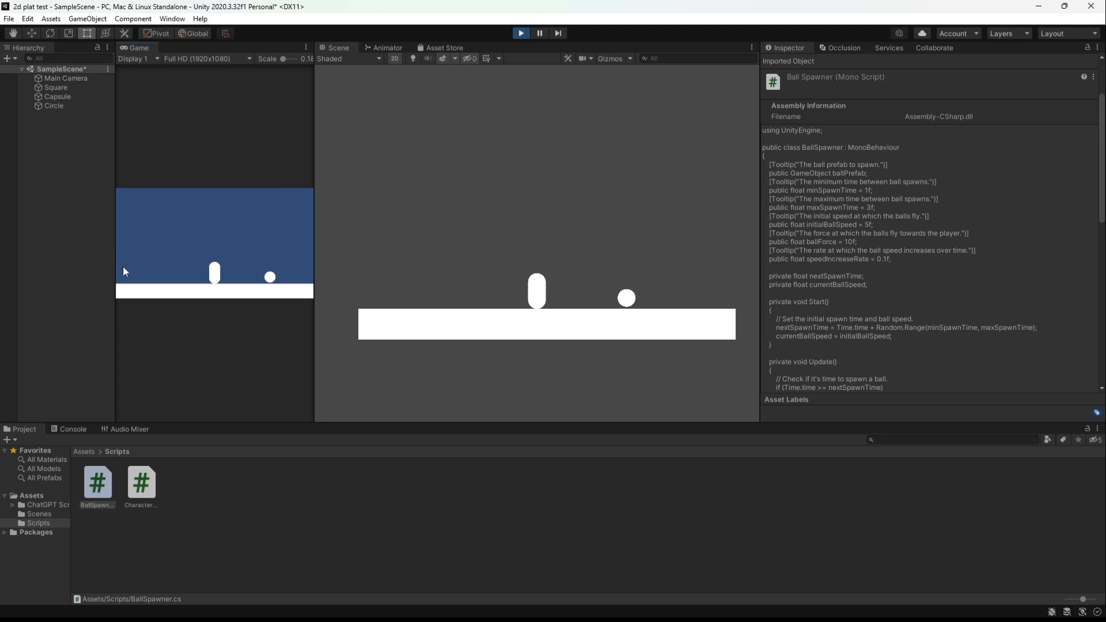
pyautogui.press('d')
pyautogui.press('a')
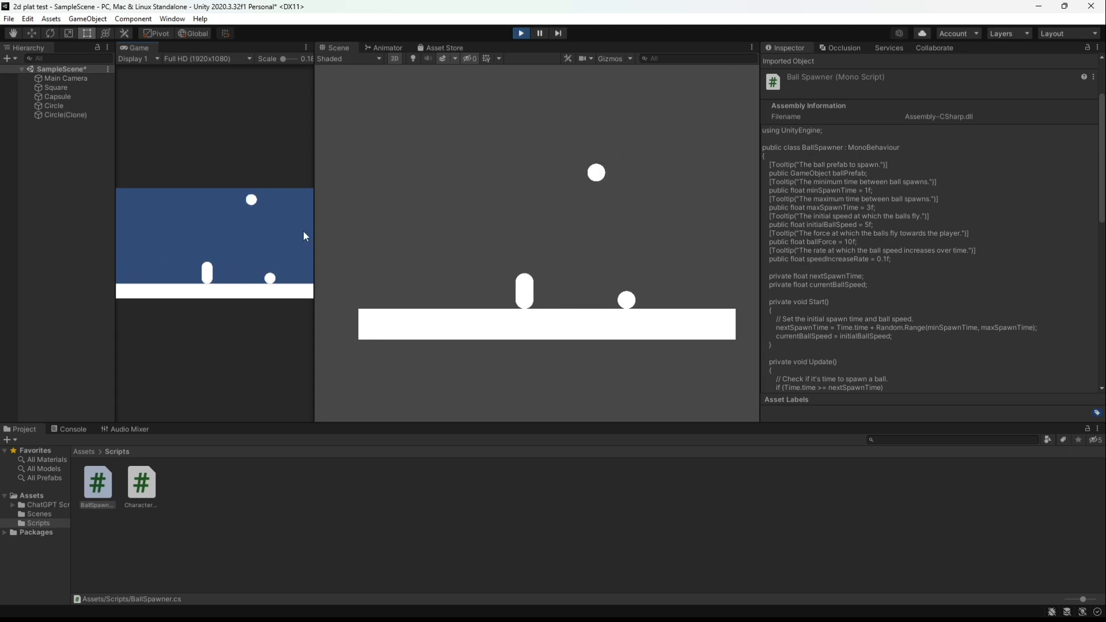
pyautogui.press('d')
pyautogui.press('a')
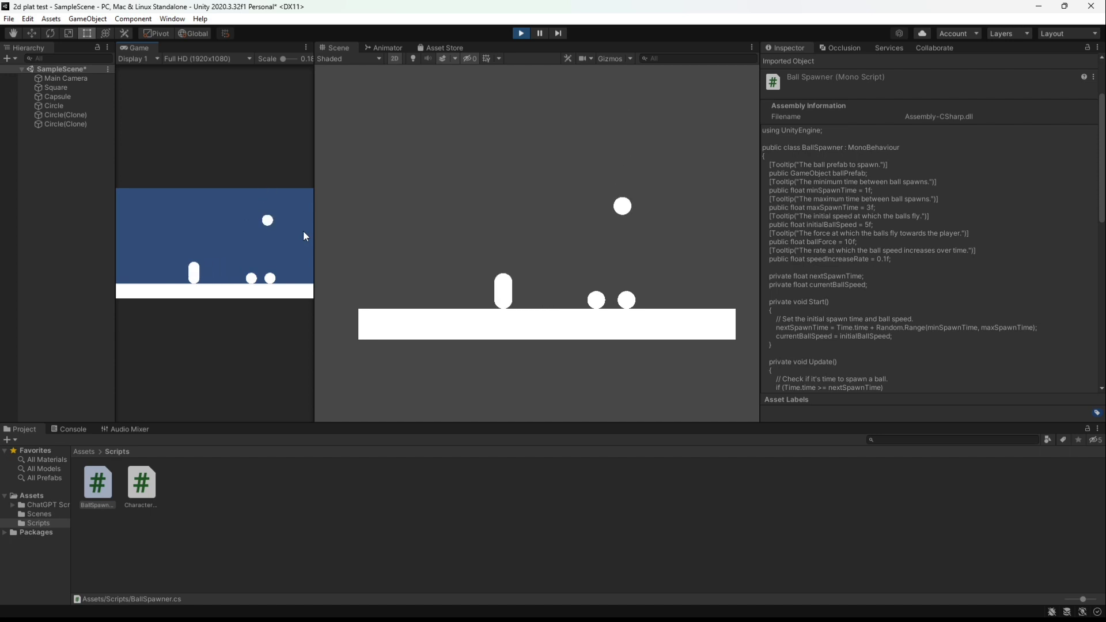
pyautogui.press('d')
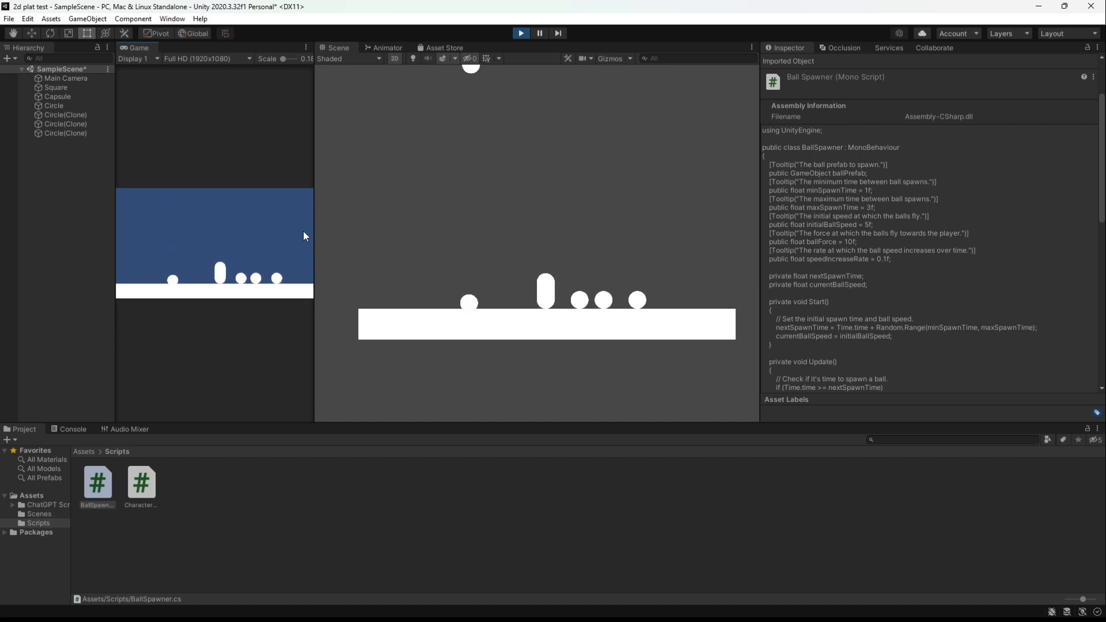
pyautogui.press('a')
pyautogui.press('d')
pyautogui.press('a')
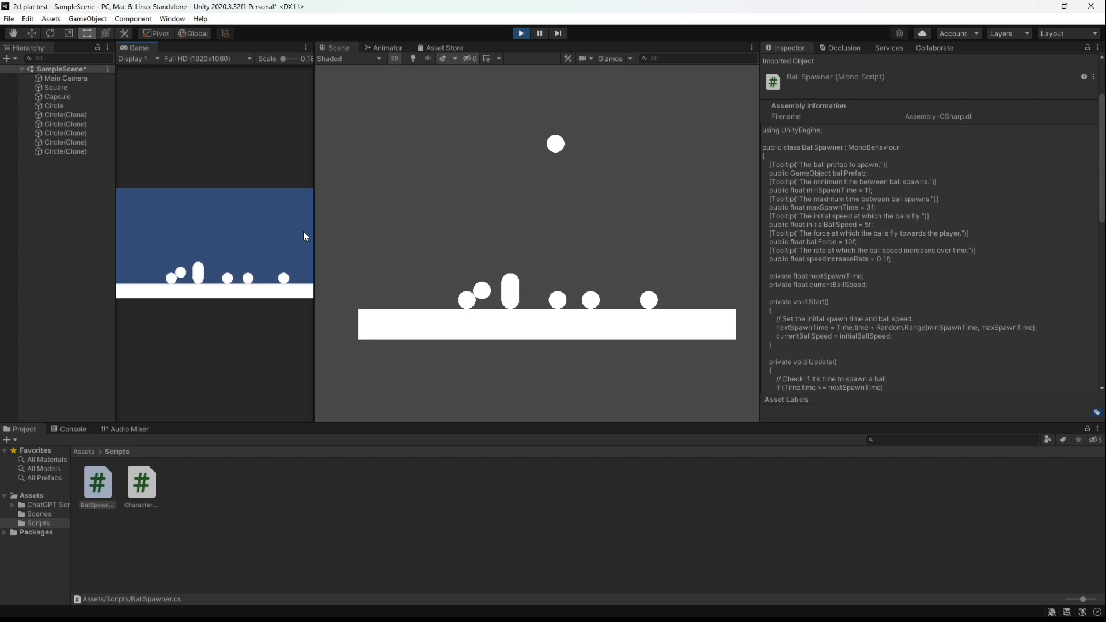
pyautogui.press('d')
pyautogui.press('a')
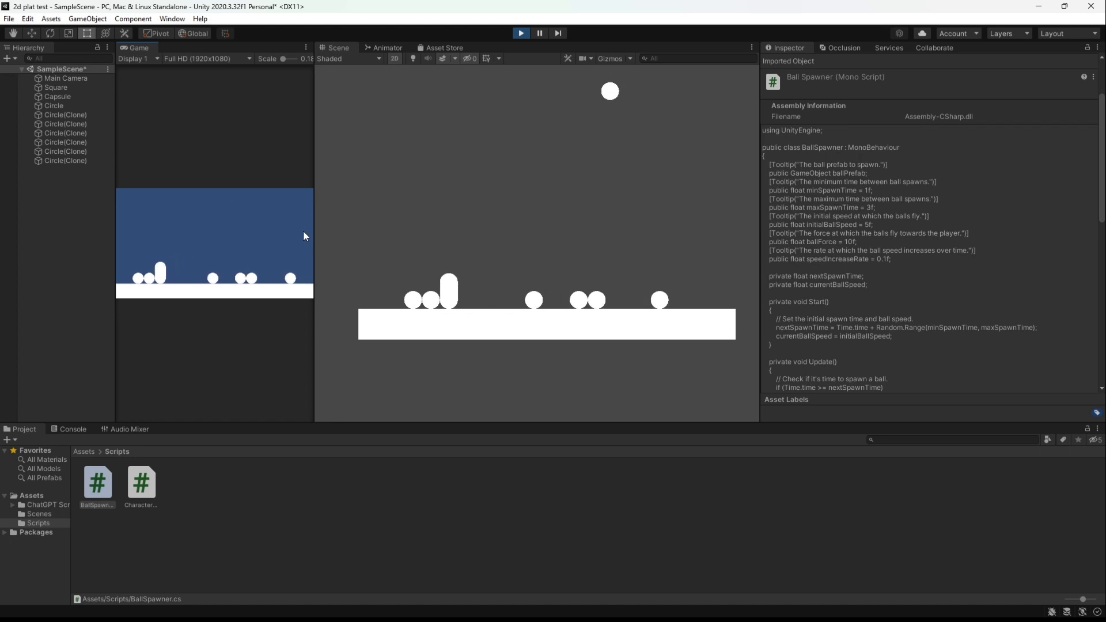
pyautogui.press('d')
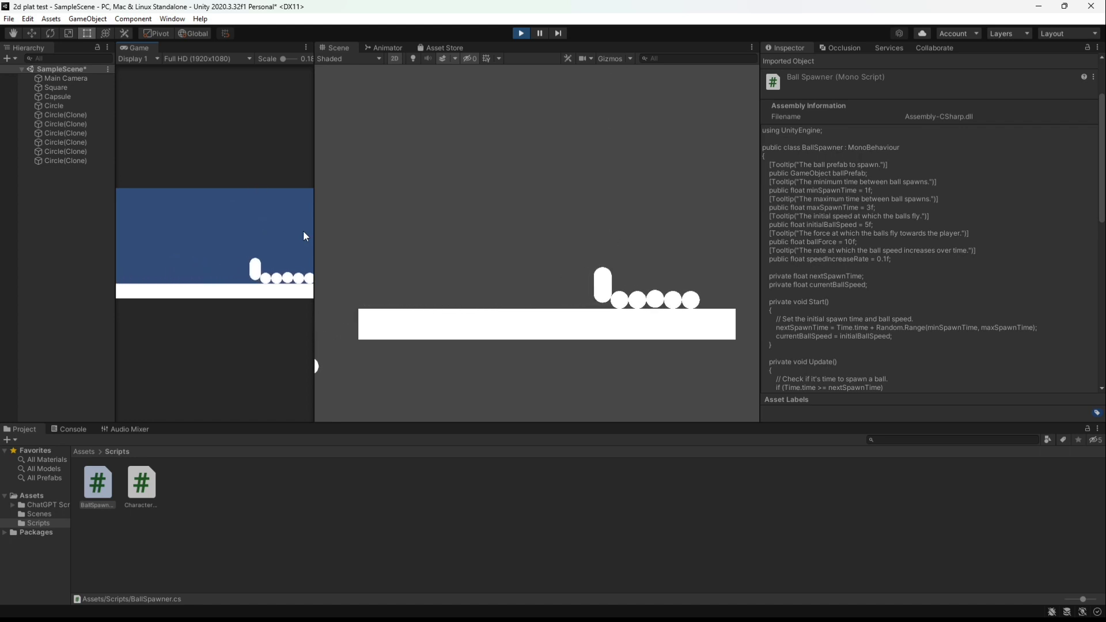
pyautogui.press('a')
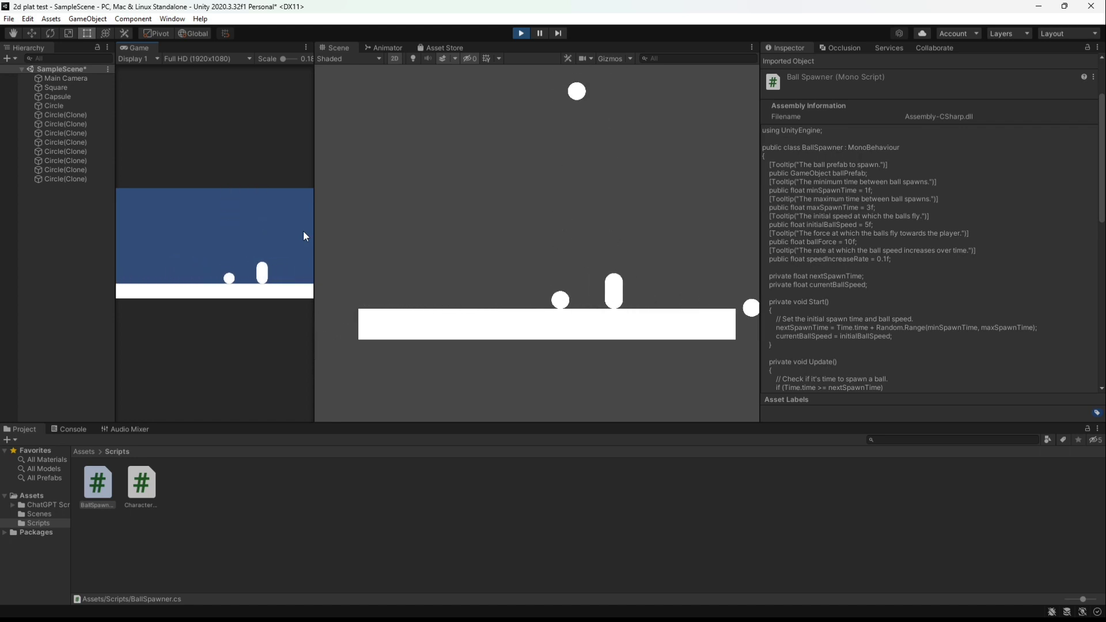
pyautogui.press('a')
pyautogui.press('d')
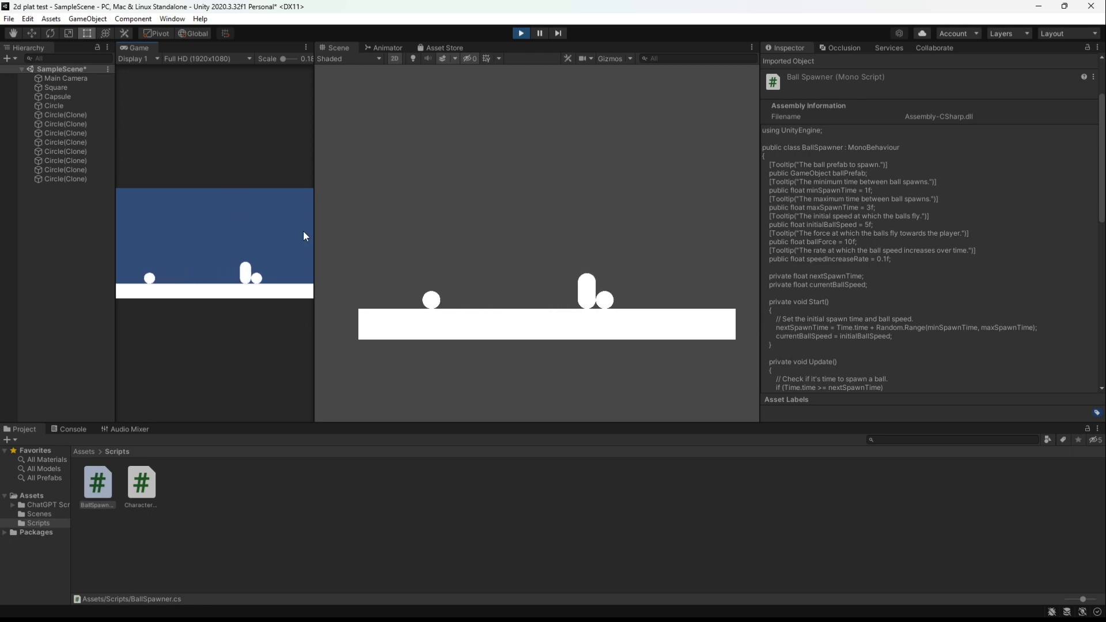
pyautogui.press('a')
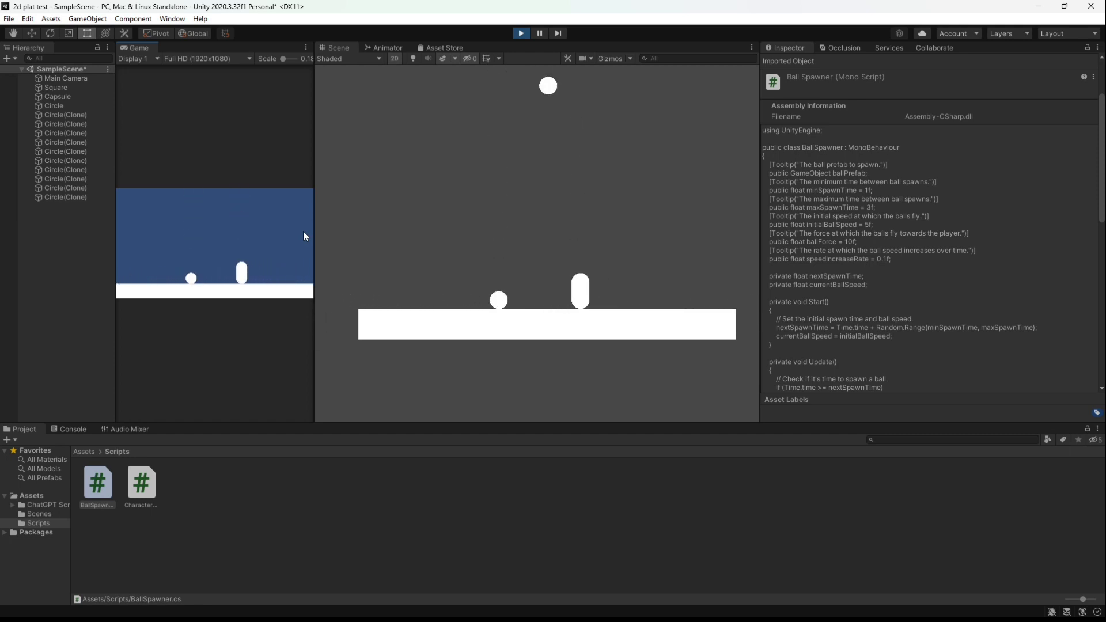
pyautogui.press('d')
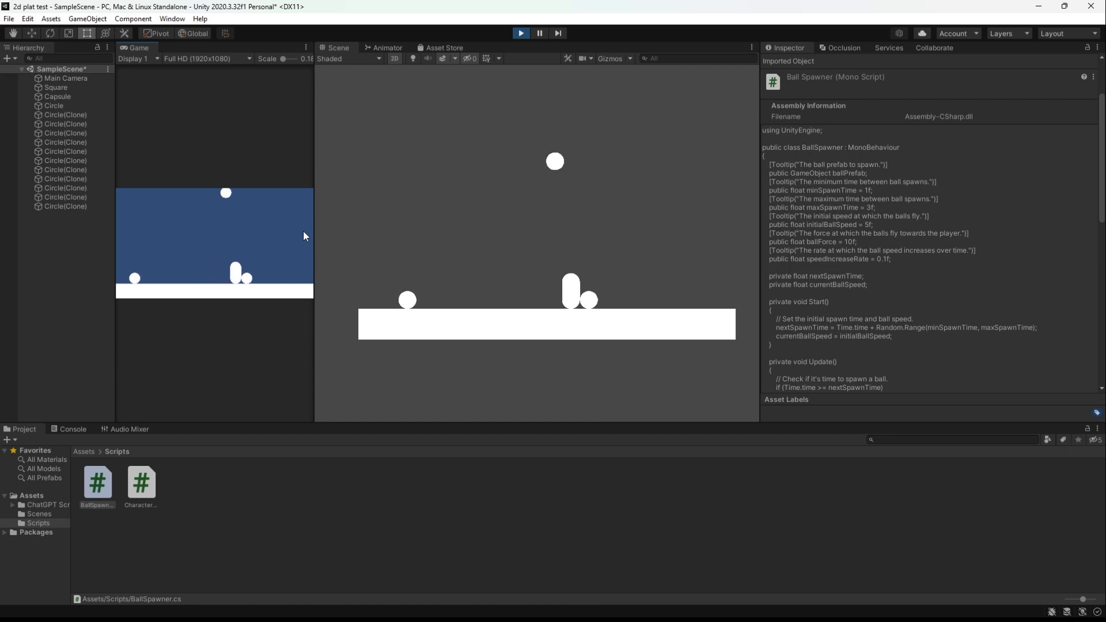
pyautogui.press('a')
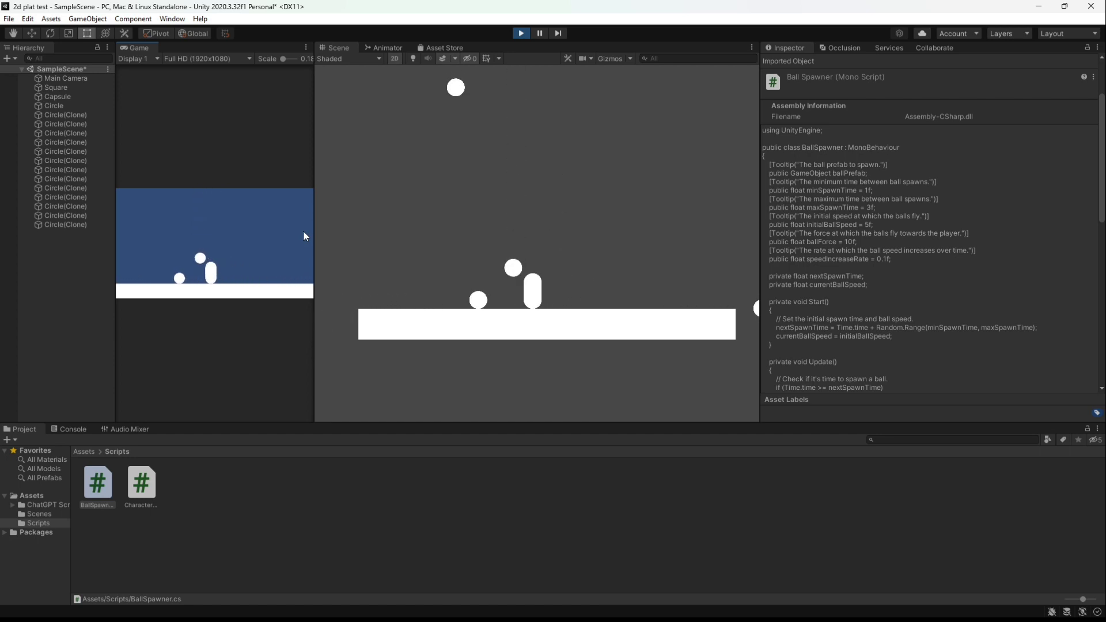
pyautogui.press('d')
pyautogui.press('a')
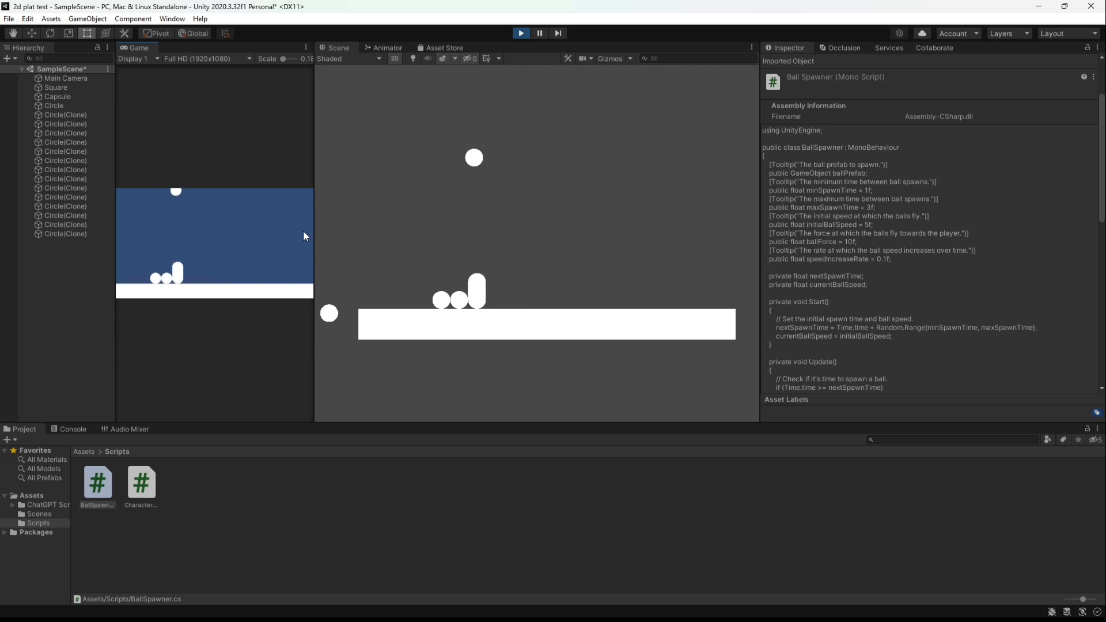
pyautogui.press('d')
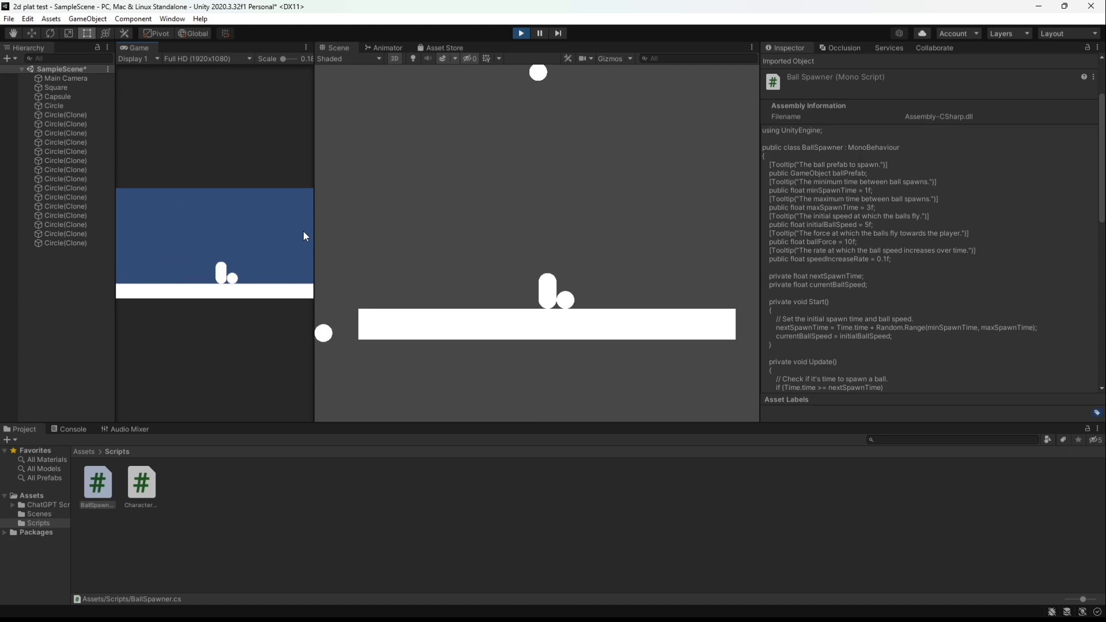
# Set the Speed Increase Rate of Main Camera's Ball Spawner to 1 while the game runs.
pyautogui.click(66, 78)
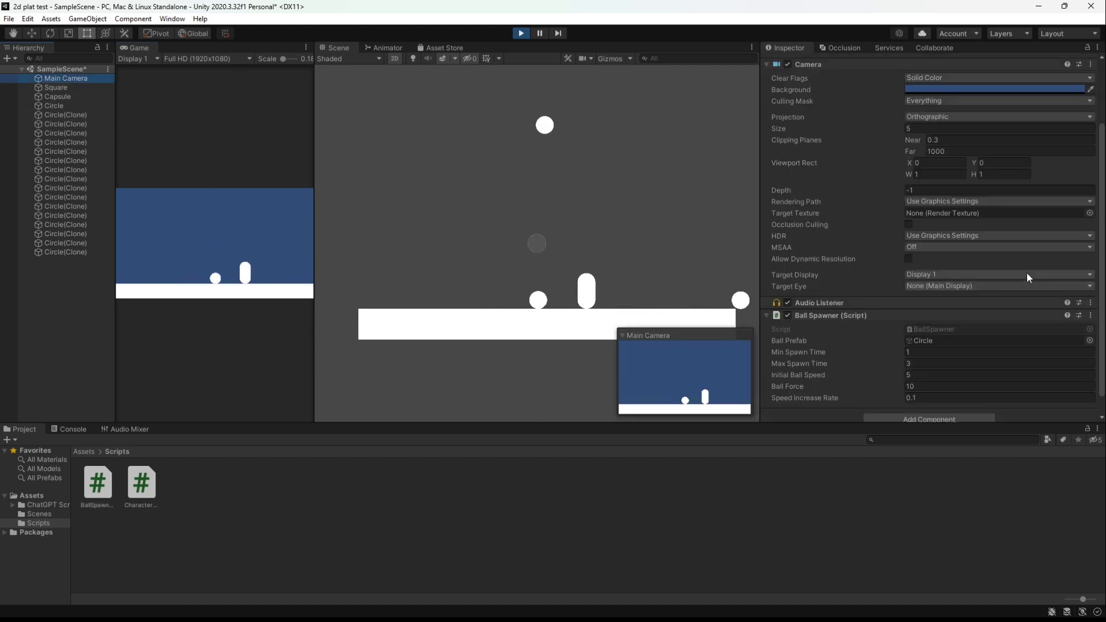
pyautogui.scroll(-1, 1027, 278)
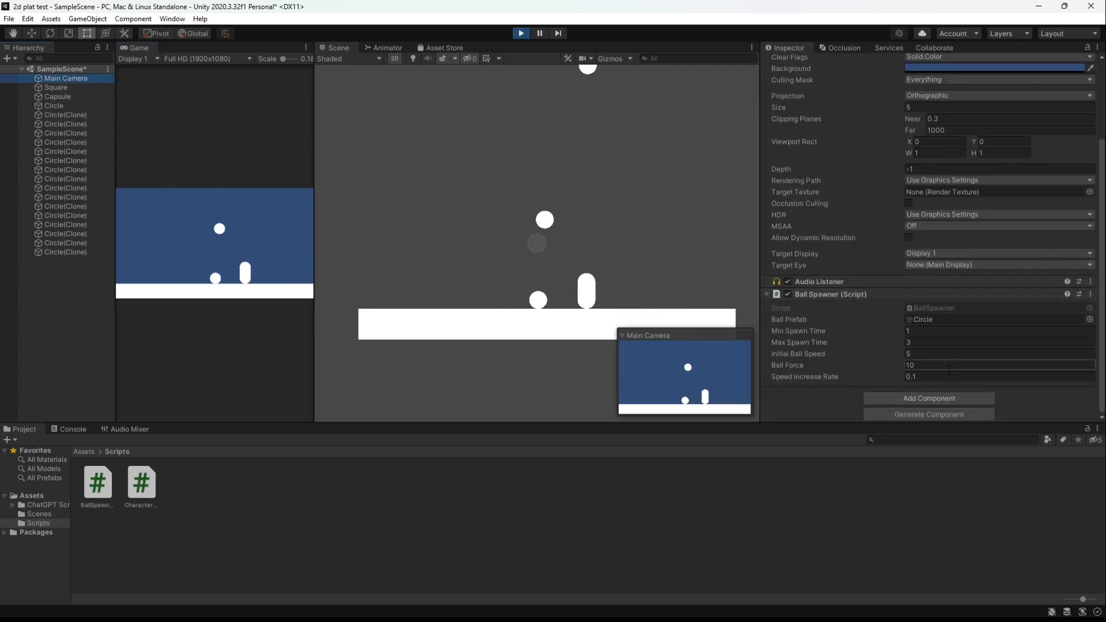
pyautogui.click(232, 242)
# Test the adjusted ball spawner by steering the capsule left and right around the spawned balls.
pyautogui.press('d')
pyautogui.press('a')
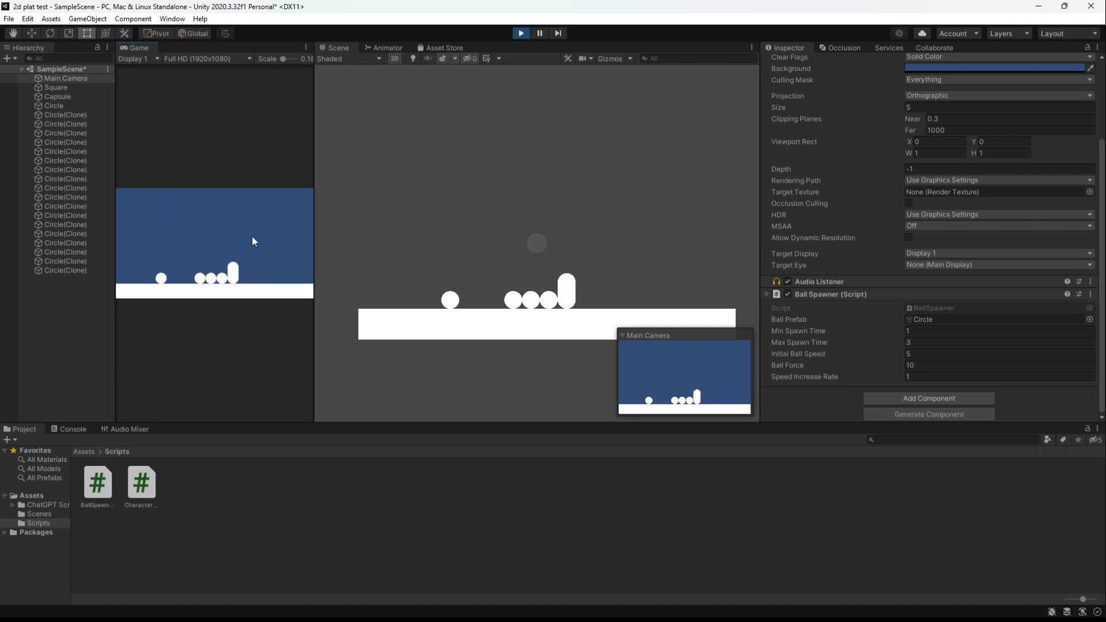
pyautogui.press('d')
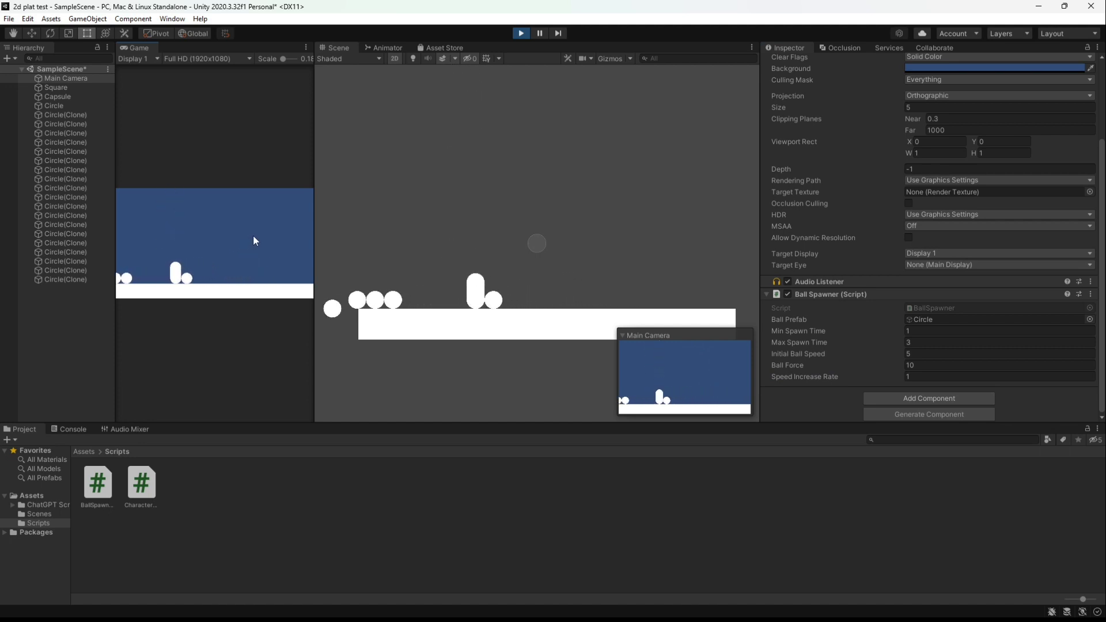
pyautogui.press('a')
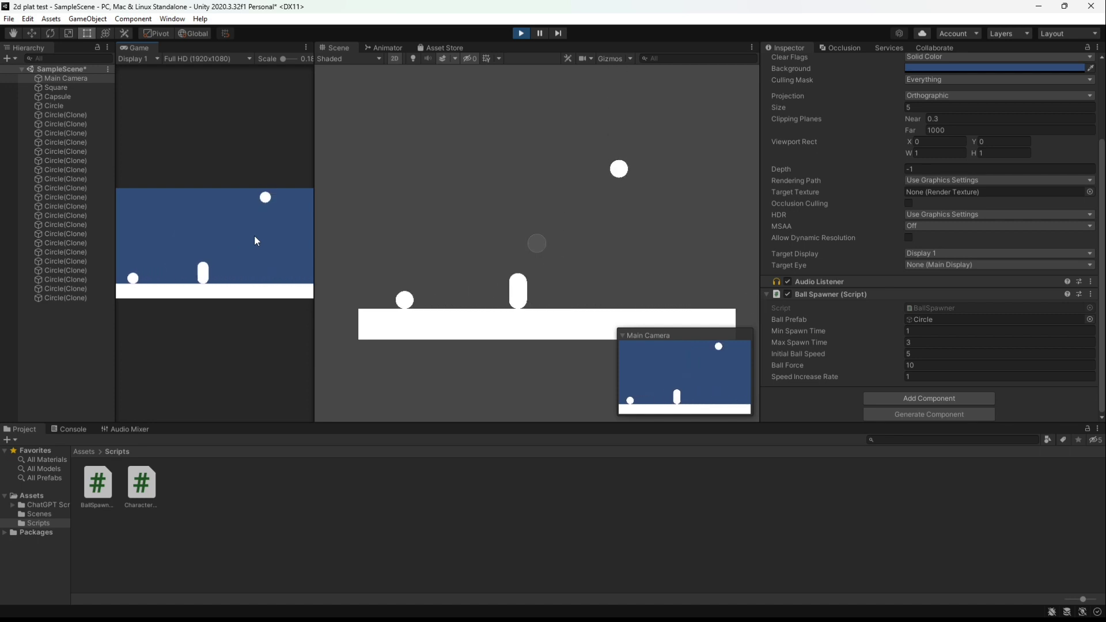
pyautogui.press('a')
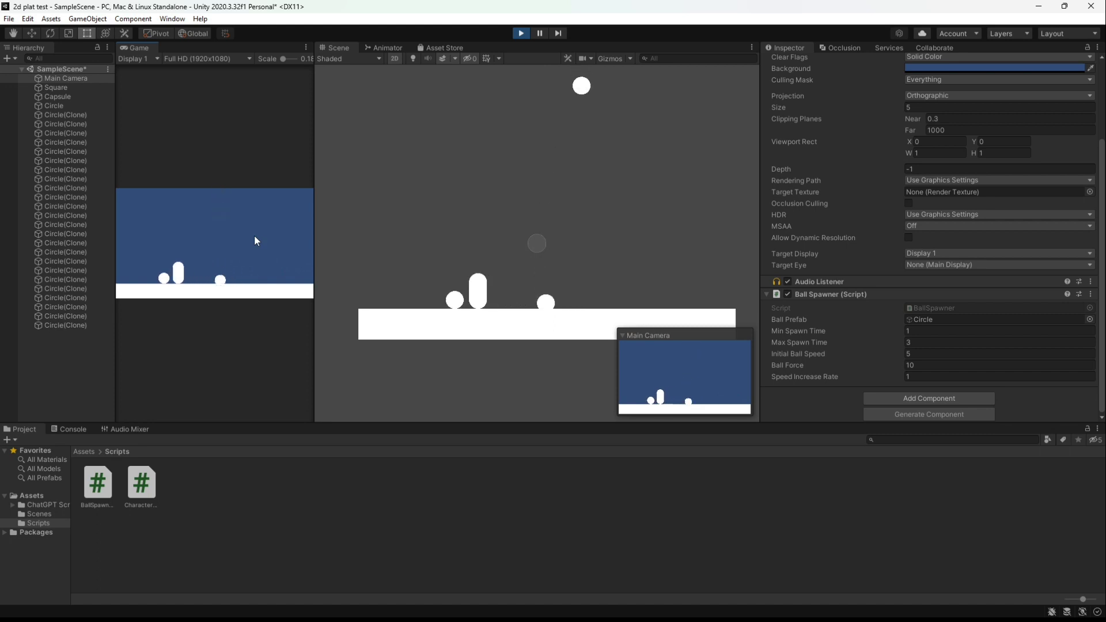
pyautogui.press('d')
pyautogui.press('a')
pyautogui.press('d')
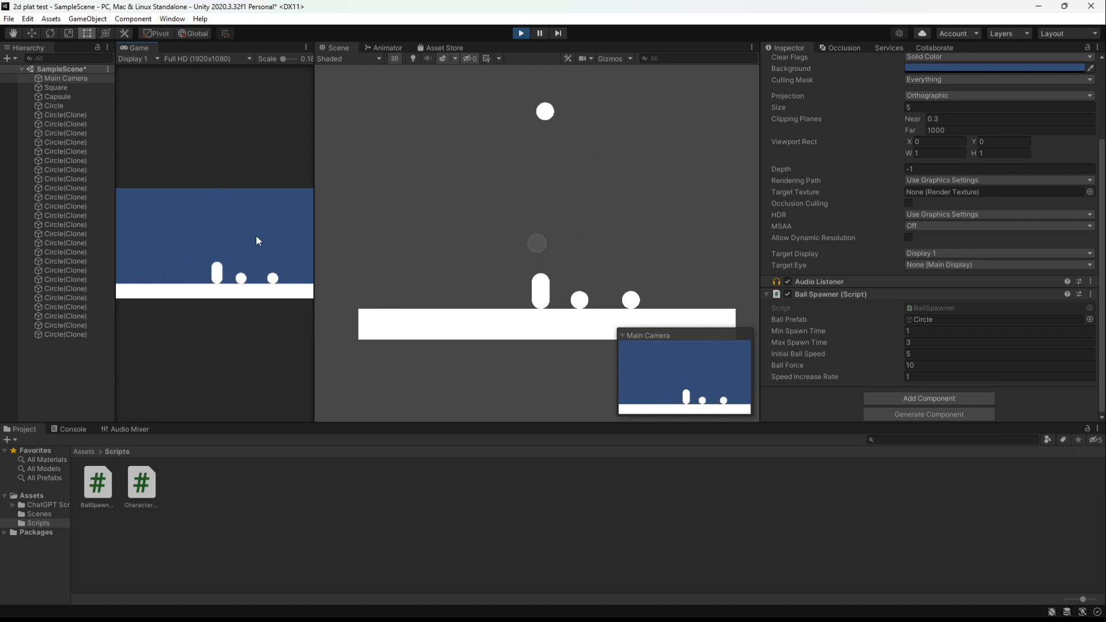
pyautogui.press('a')
pyautogui.press('d')
pyautogui.press('a')
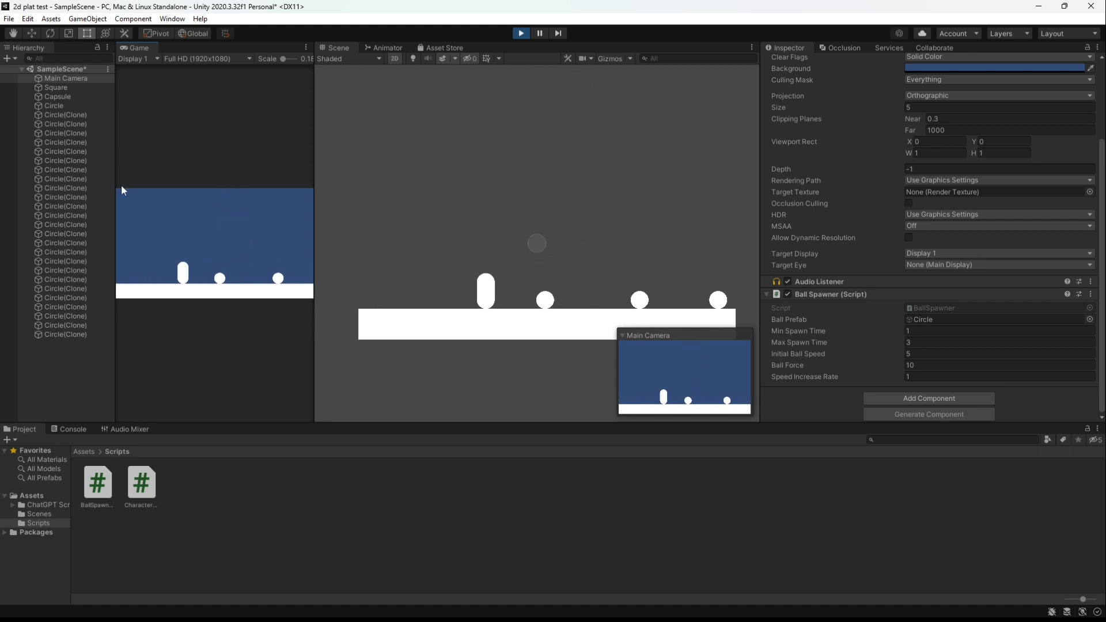